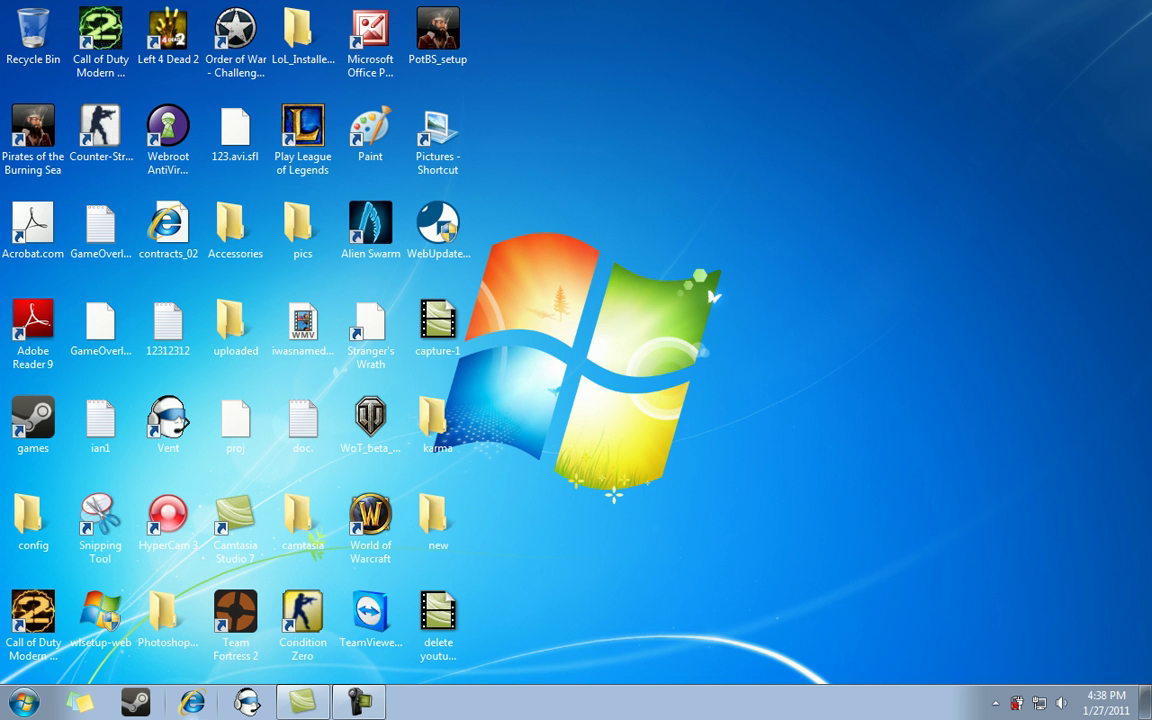
Step: Switch to Internet Explorer, open Google and search for ccleaner
{"action": "left_click", "coordinate": [192, 703]}
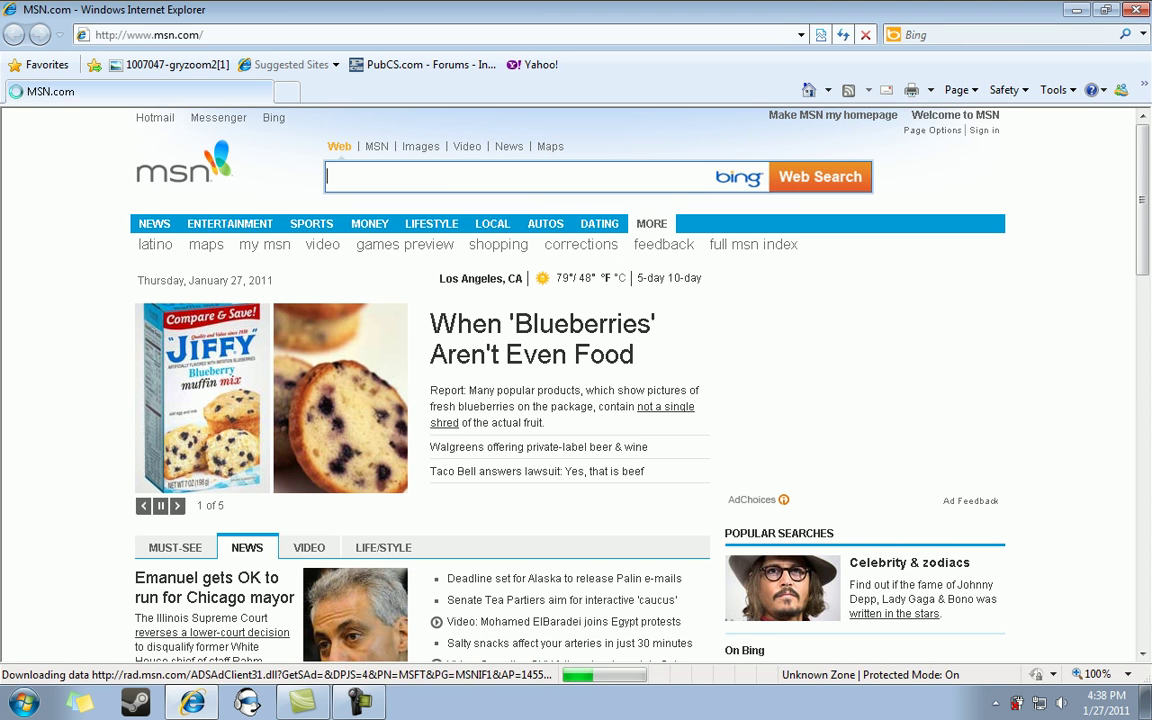
{"action": "left_click", "coordinate": [149, 34]}
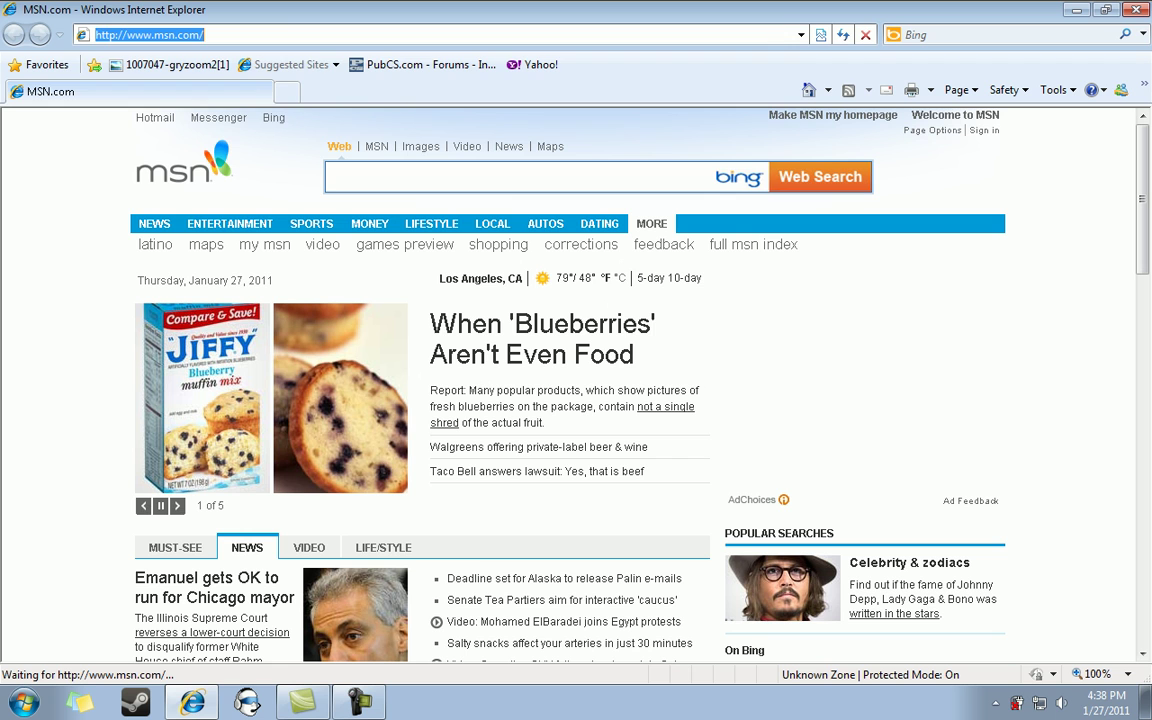
{"action": "type", "text": "google"}
{"action": "key", "text": "Return"}
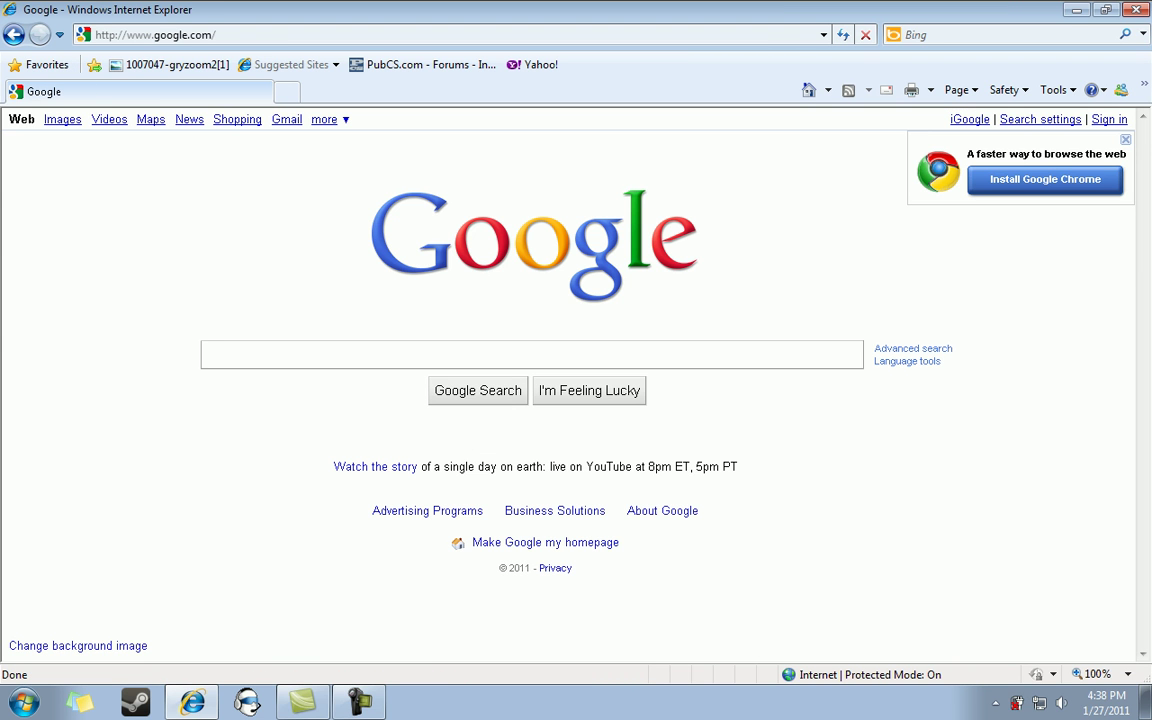
{"action": "type", "text": "ccleaner"}
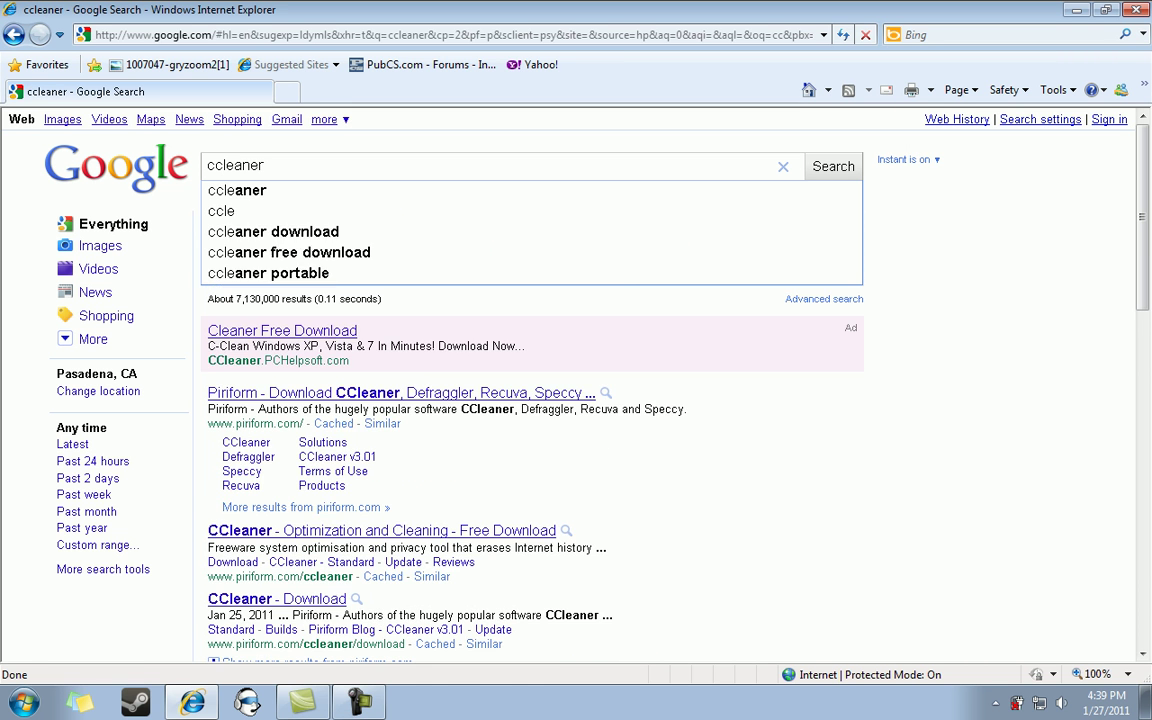
{"action": "key", "text": "Return"}
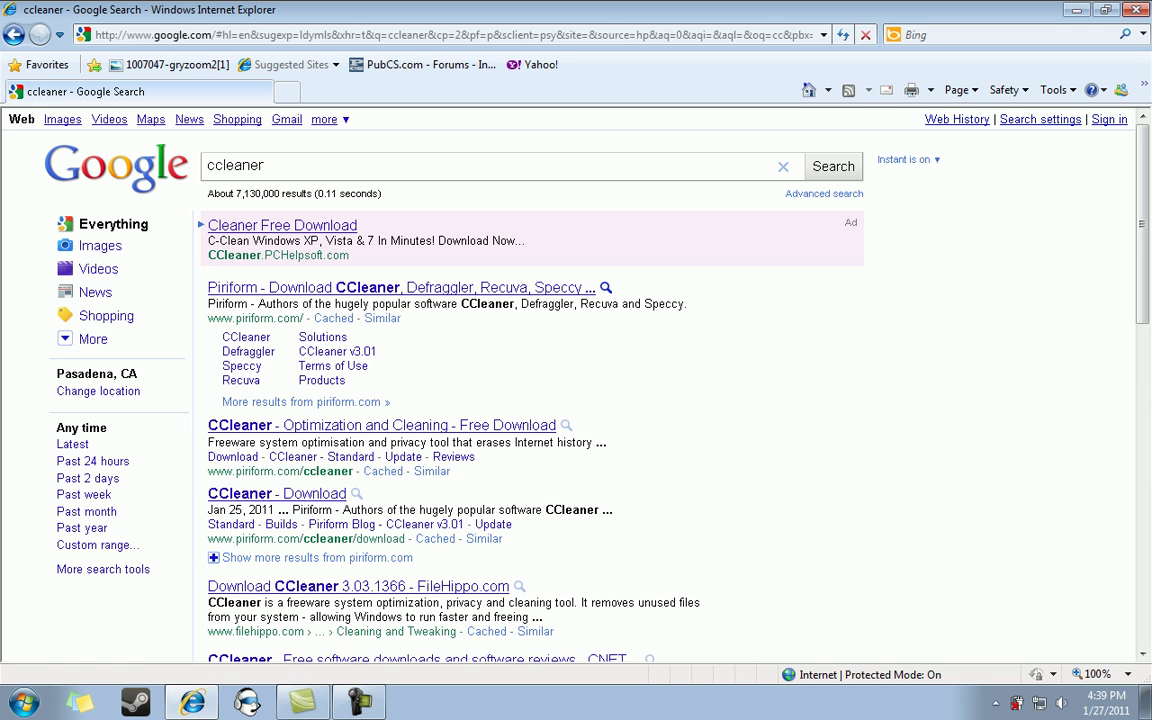
Step: Open the Piriform site's CCleaner download page and request version 3.03.1366 from Piriform.com
{"action": "left_click", "coordinate": [400, 287]}
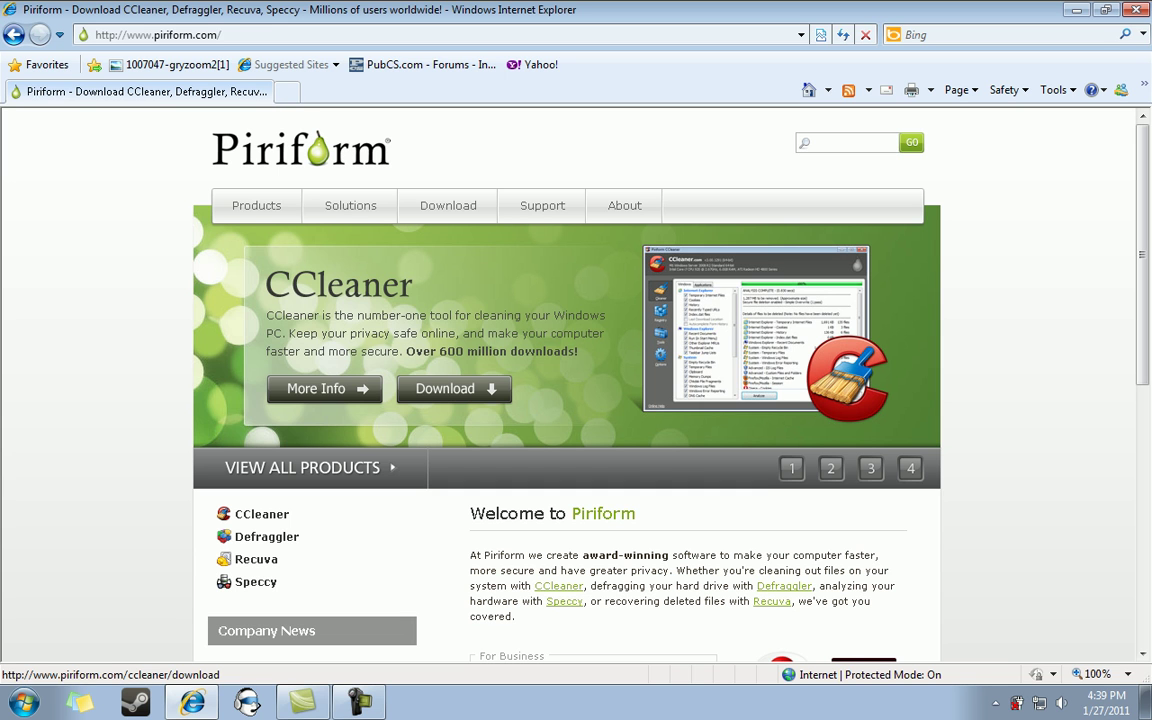
{"action": "left_click", "coordinate": [454, 388]}
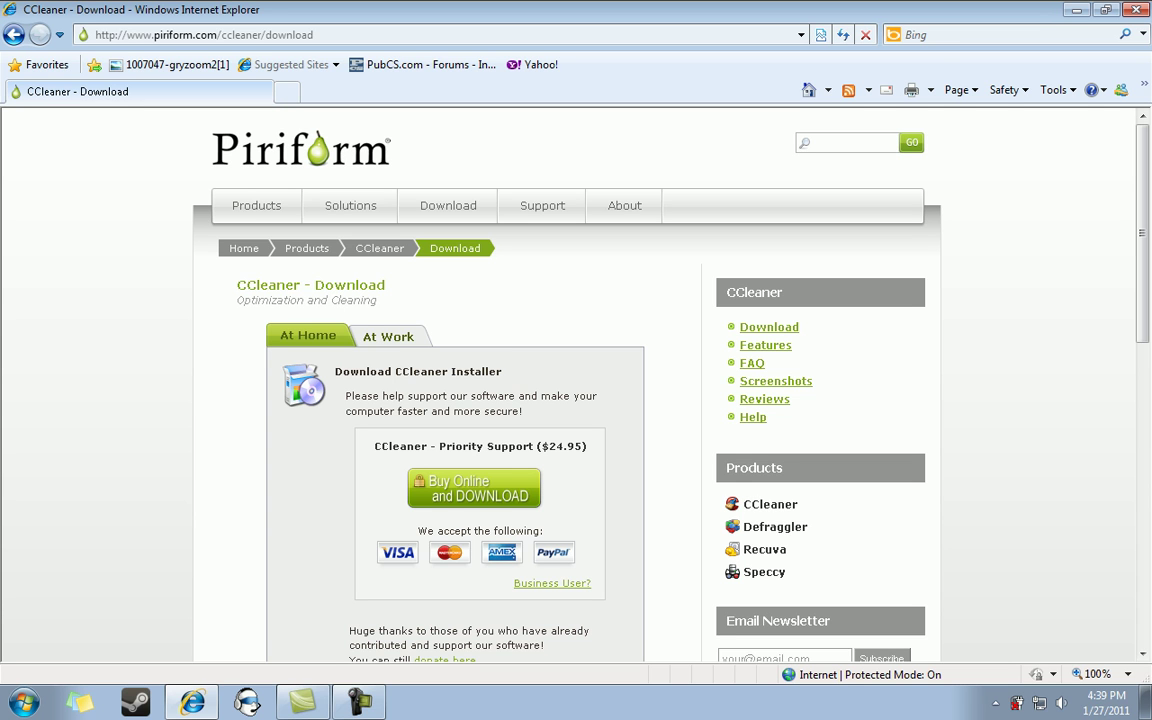
{"action": "scroll", "coordinate": [576, 380], "scroll_direction": "down", "scroll_amount": 5}
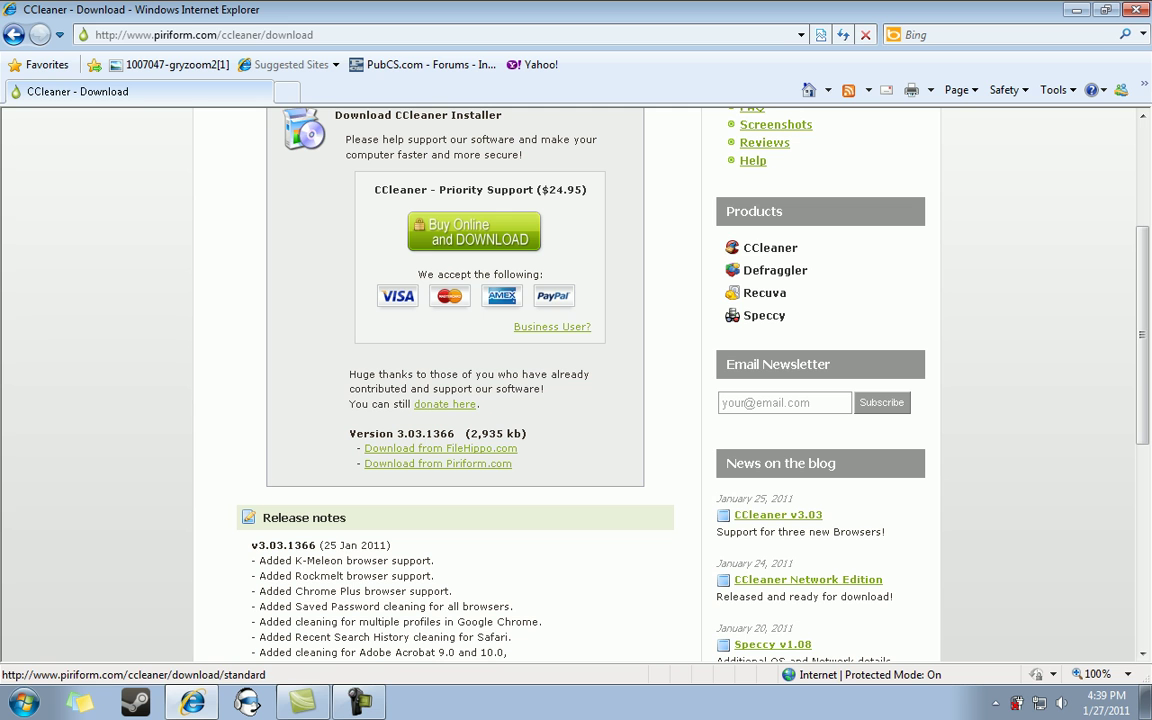
{"action": "left_click", "coordinate": [438, 463]}
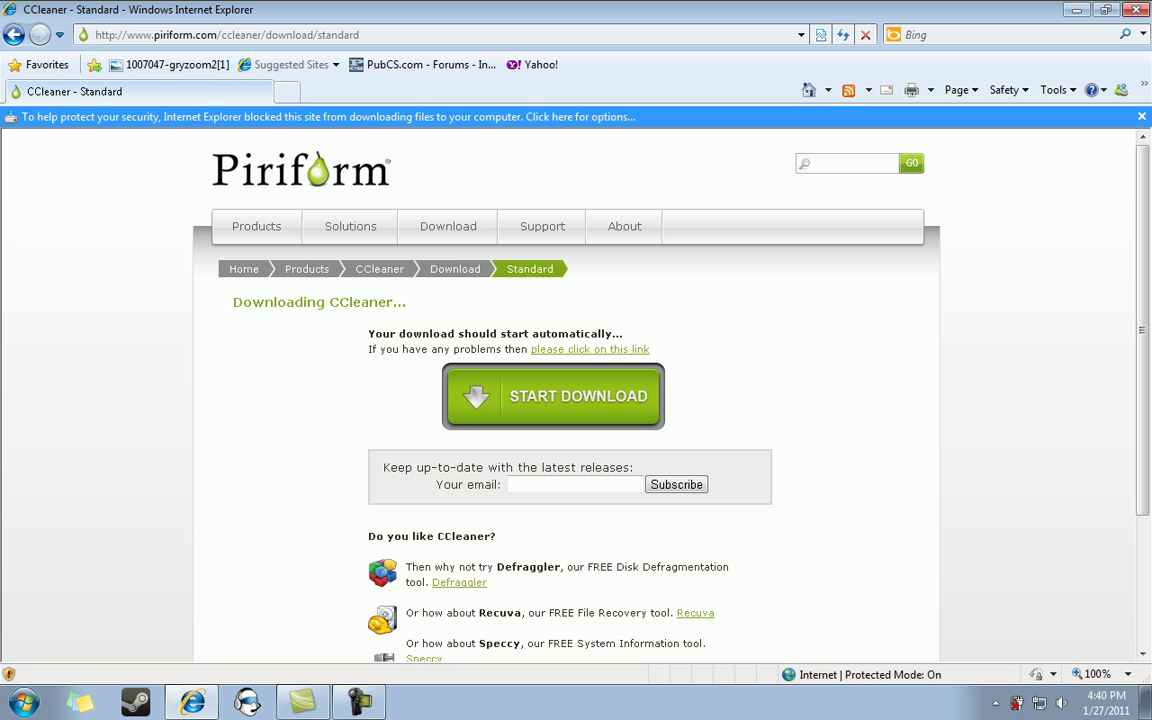
Step: Allow the blocked download and save the ccsetup303 installer to the Desktop
{"action": "left_click", "coordinate": [527, 116]}
{"action": "key", "text": "Escape"}
{"action": "left_click", "coordinate": [401, 116]}
{"action": "left_click", "coordinate": [460, 120]}
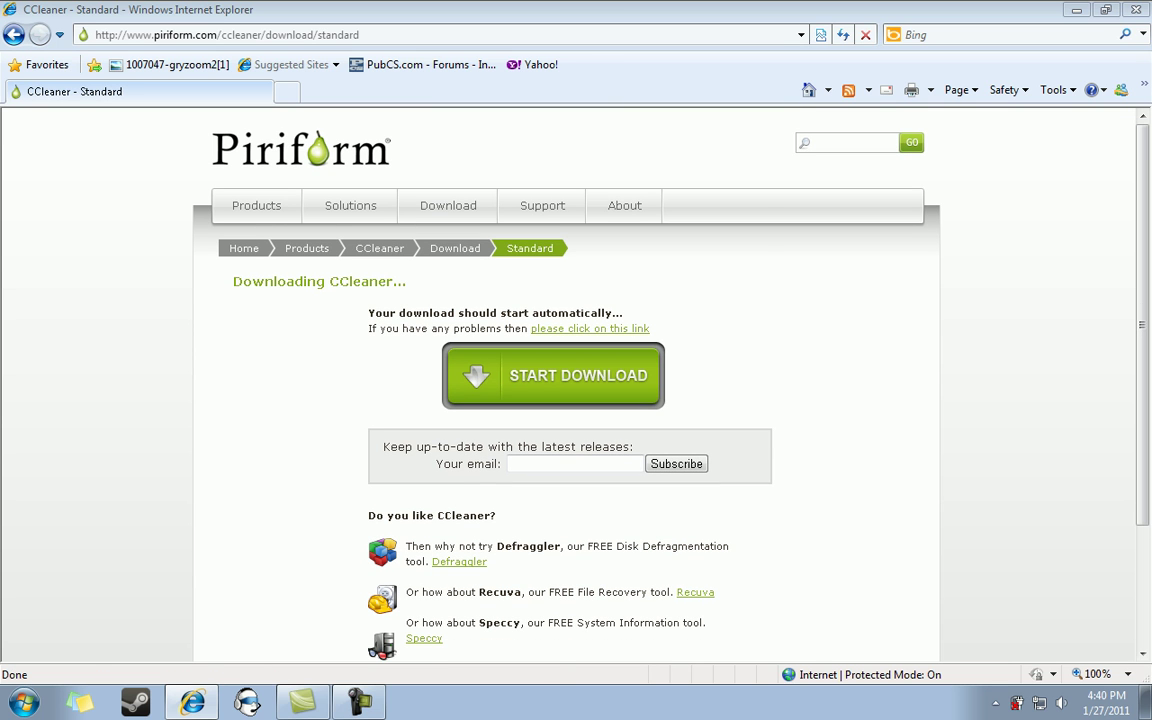
{"action": "left_click", "coordinate": [626, 362]}
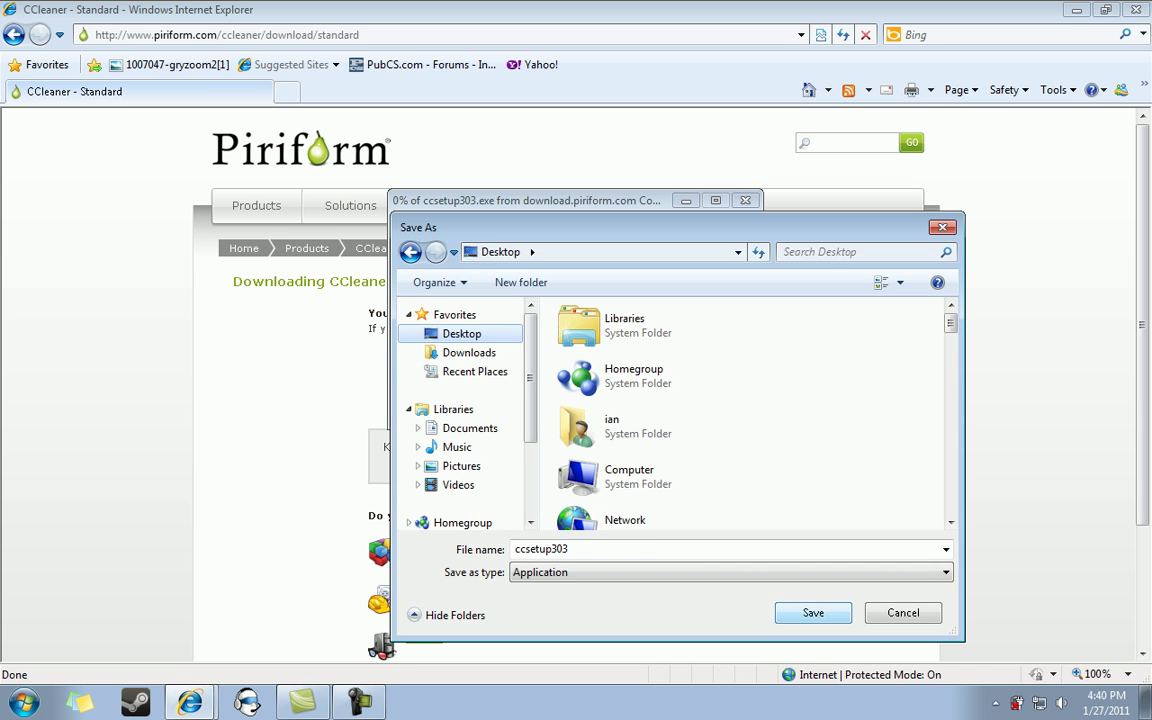
{"action": "key", "text": "Return"}
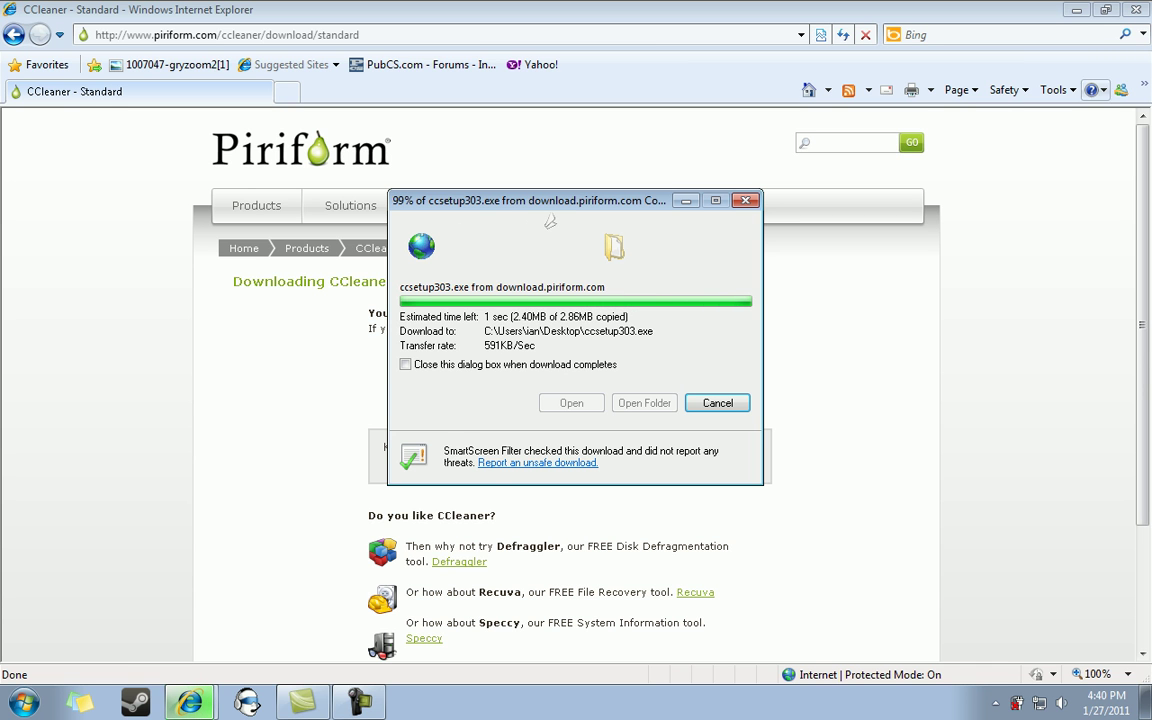
Step: Show the desktop and run the downloaded ccsetup303.exe installer
{"action": "key", "text": "super+d"}
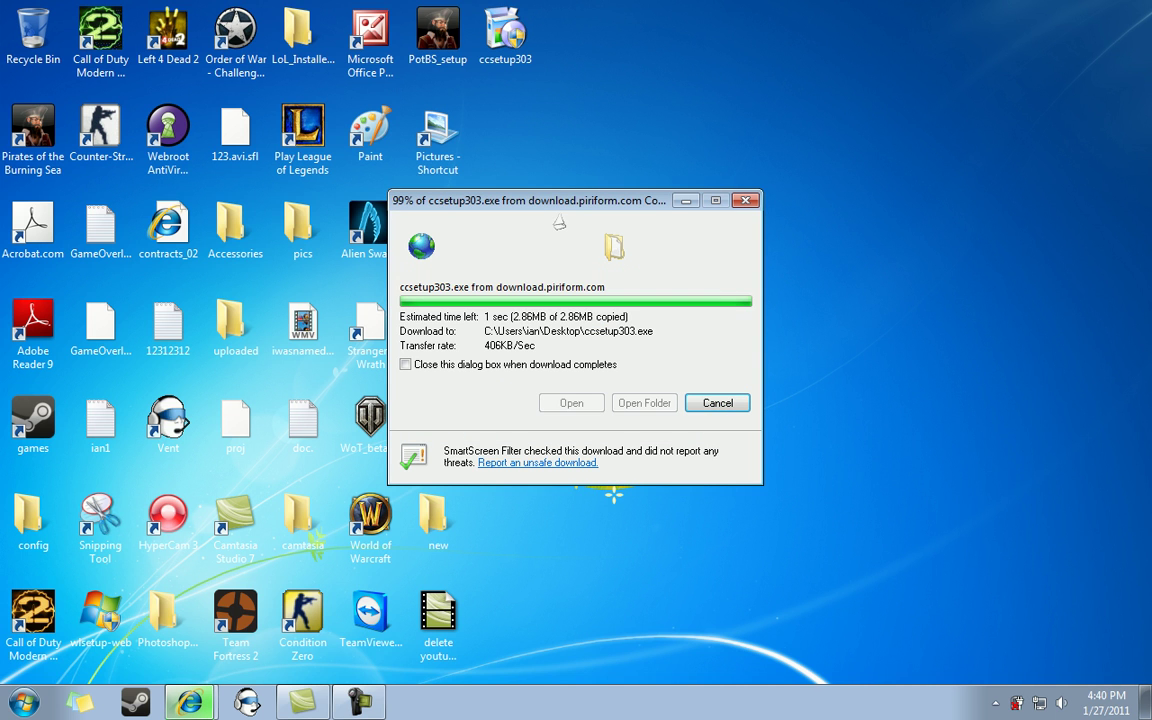
{"action": "left_click_drag", "start_coordinate": [530, 200], "coordinate": [616, 225]}
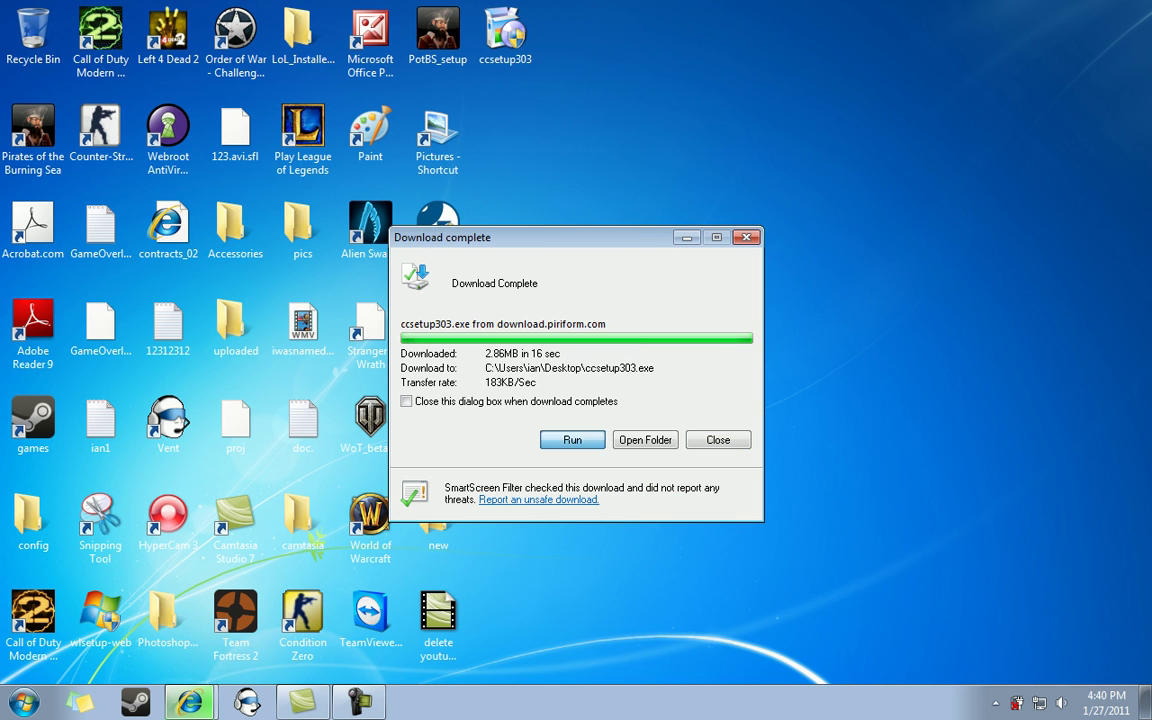
{"action": "left_click", "coordinate": [572, 440]}
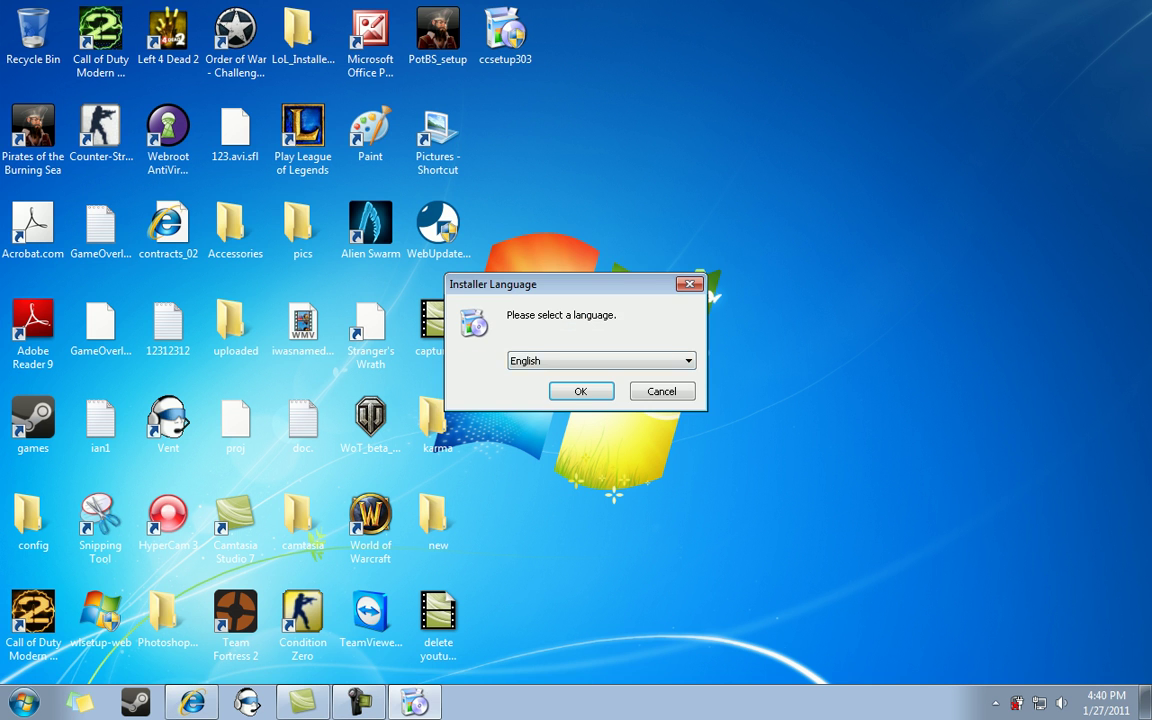
{"action": "key", "text": "alt+Down"}
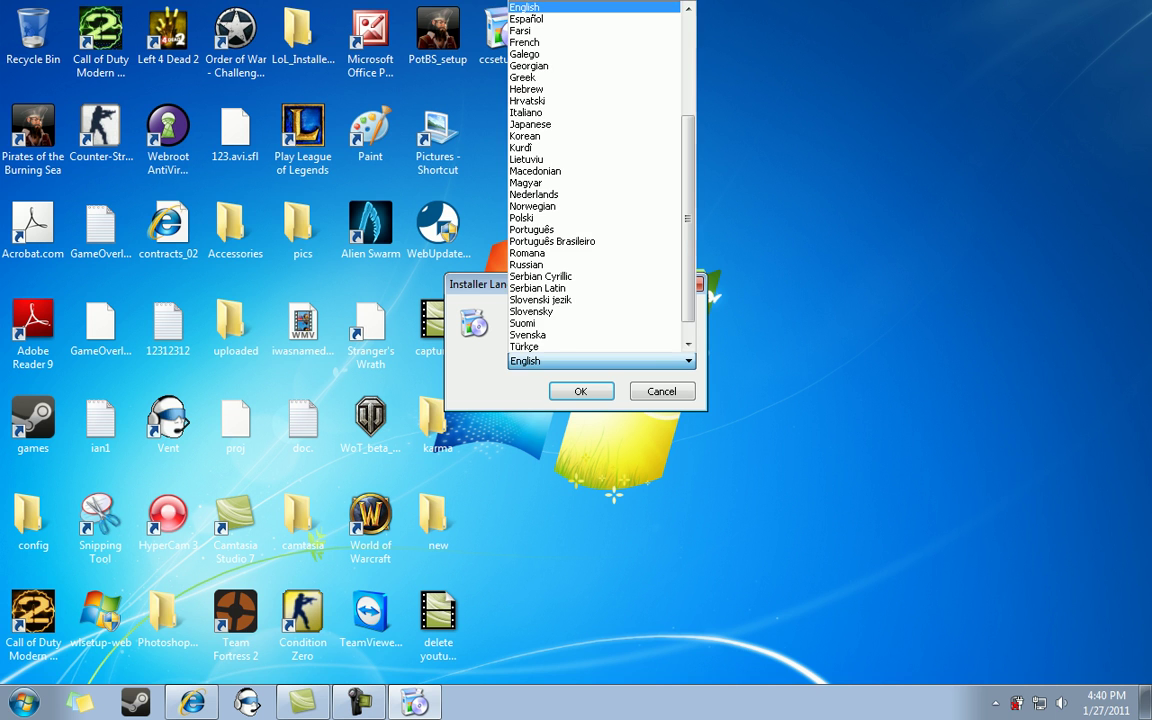
{"action": "key", "text": "Escape"}
{"action": "key", "text": "alt+Down"}
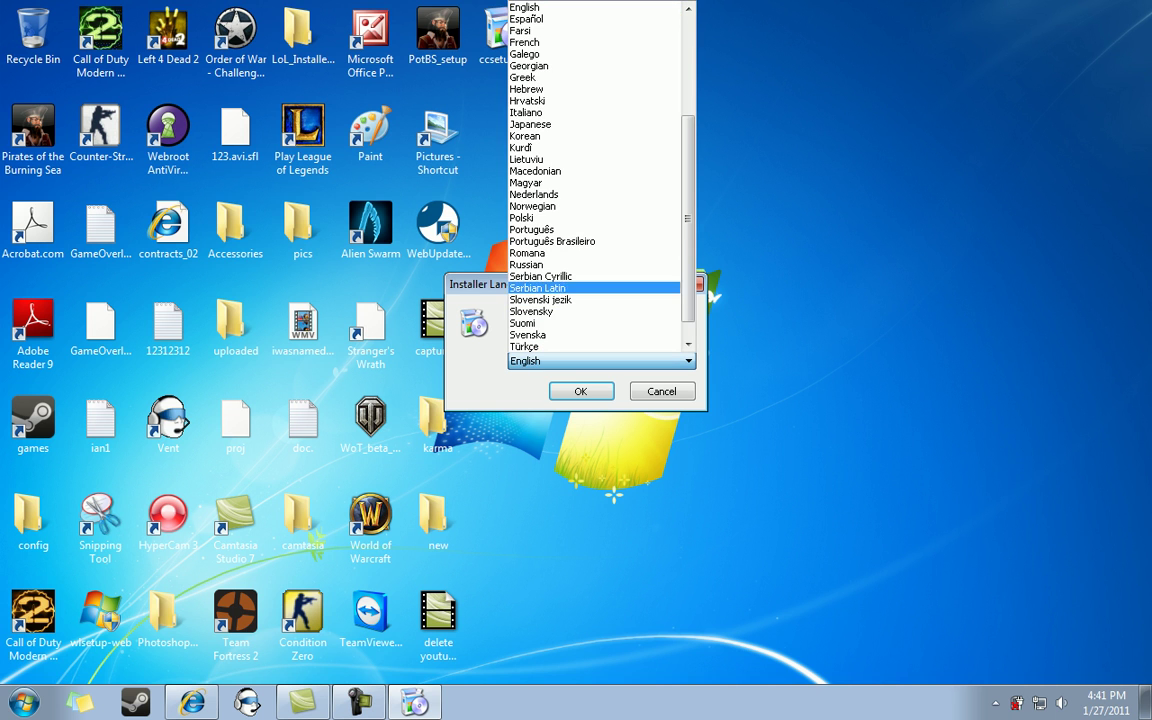
{"action": "key", "text": "End"}
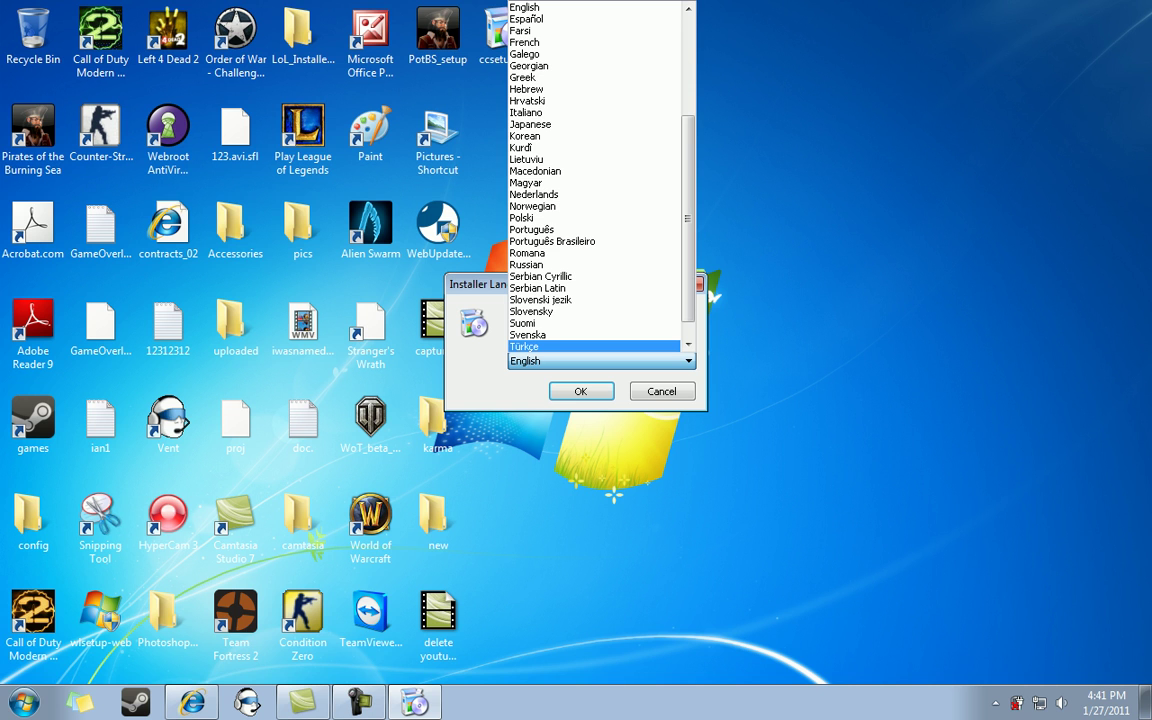
{"action": "key", "text": "Escape"}
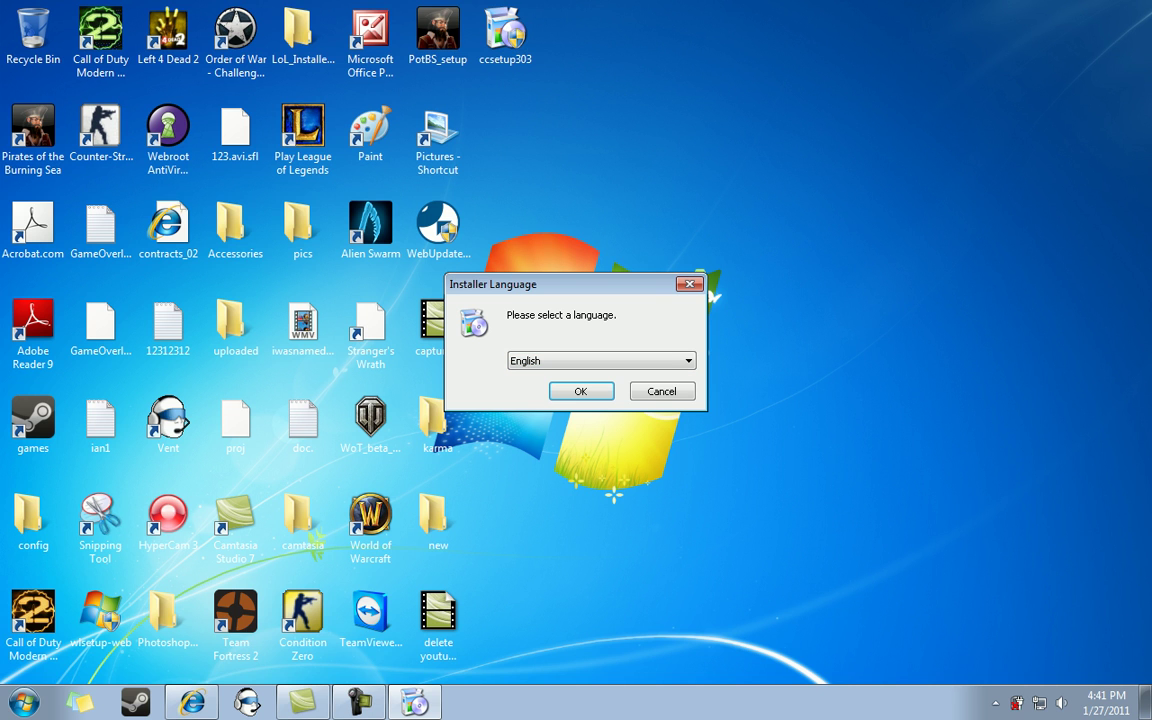
Step: Start the CCleaner v3.03 setup in English and accept the license agreement
{"action": "key", "text": "Return"}
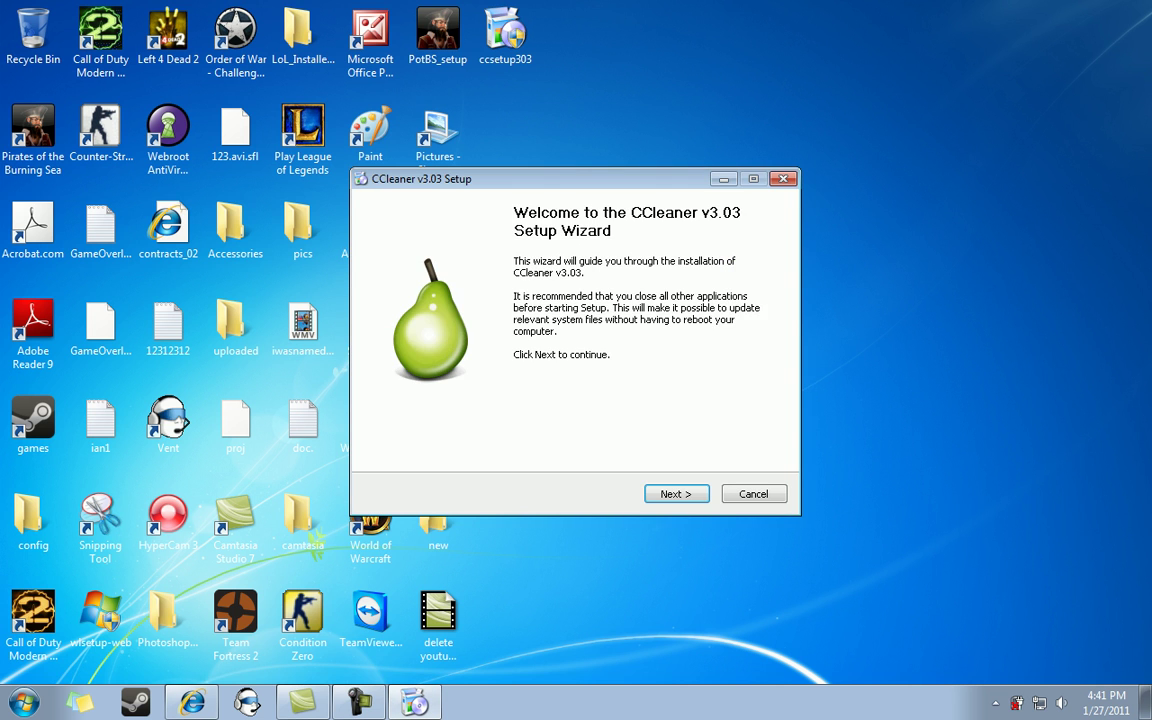
{"action": "key", "text": "Return"}
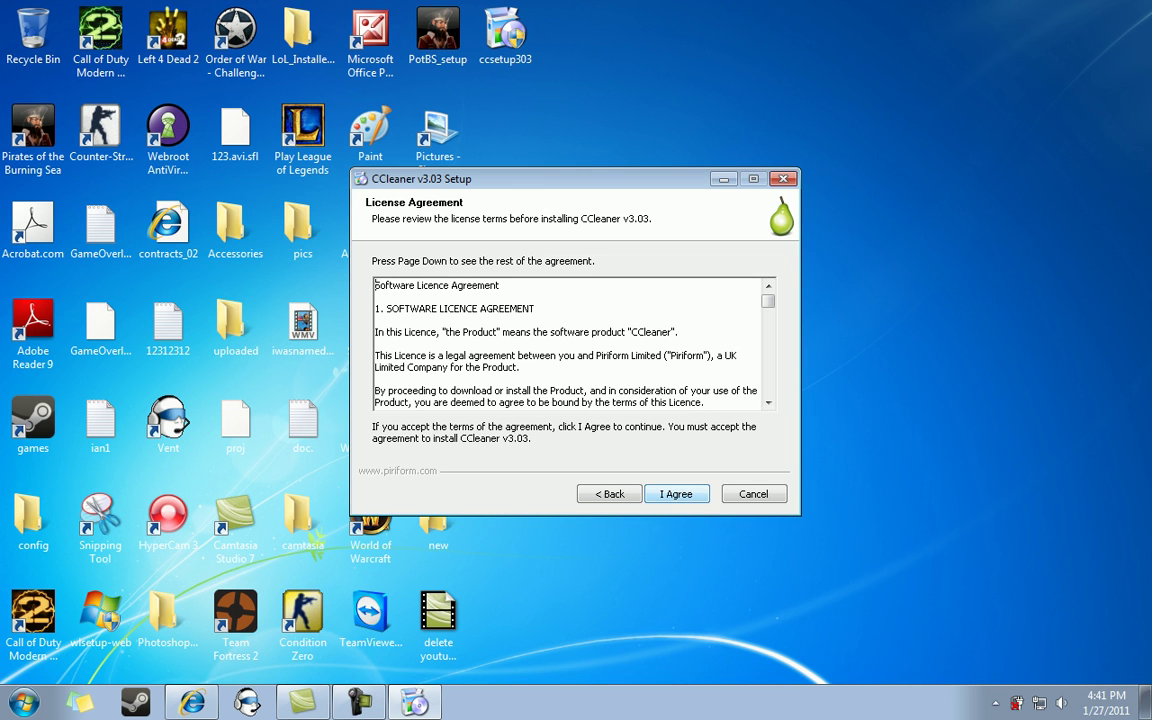
{"action": "key", "text": "Return"}
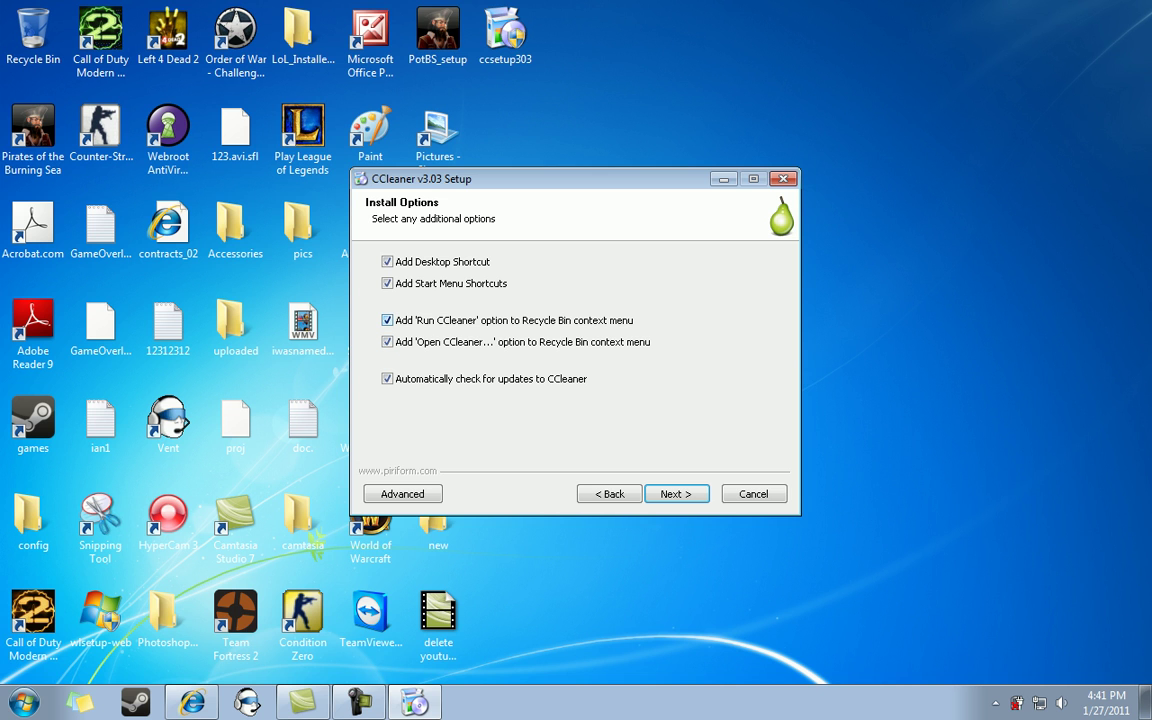
Step: Disable both Recycle Bin context menu options and automatic update checks, and install CCleaner without the Google Toolbar
{"action": "left_click", "coordinate": [387, 320]}
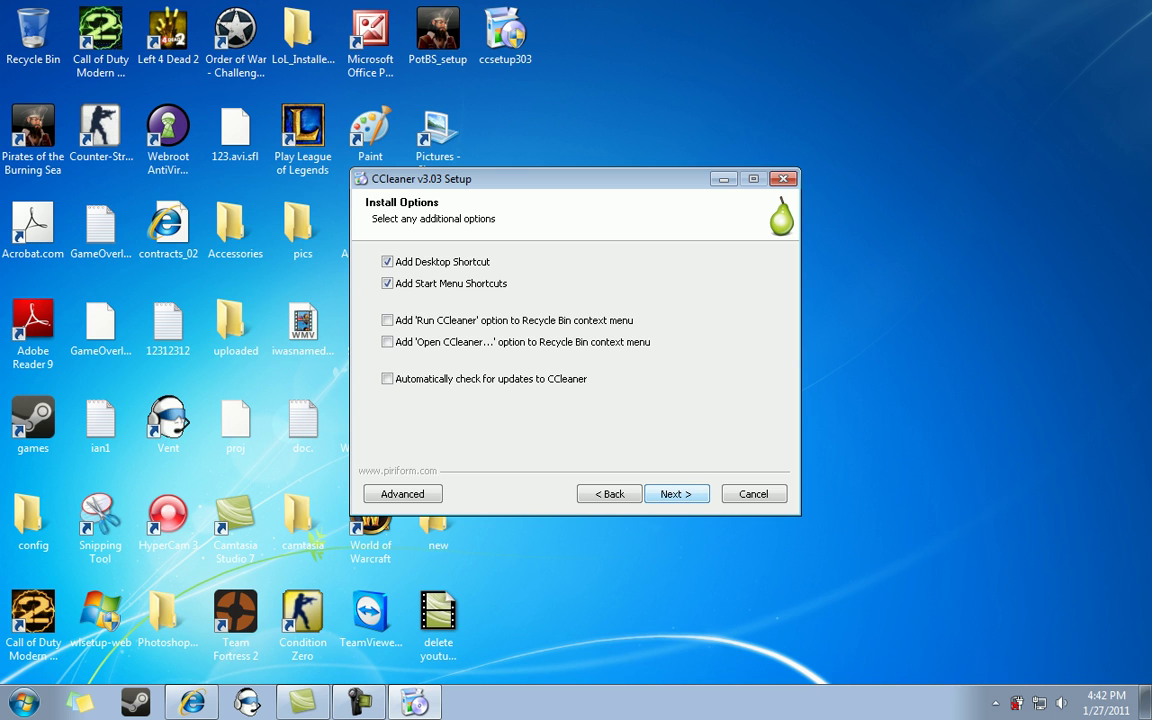
{"action": "key", "text": "Return"}
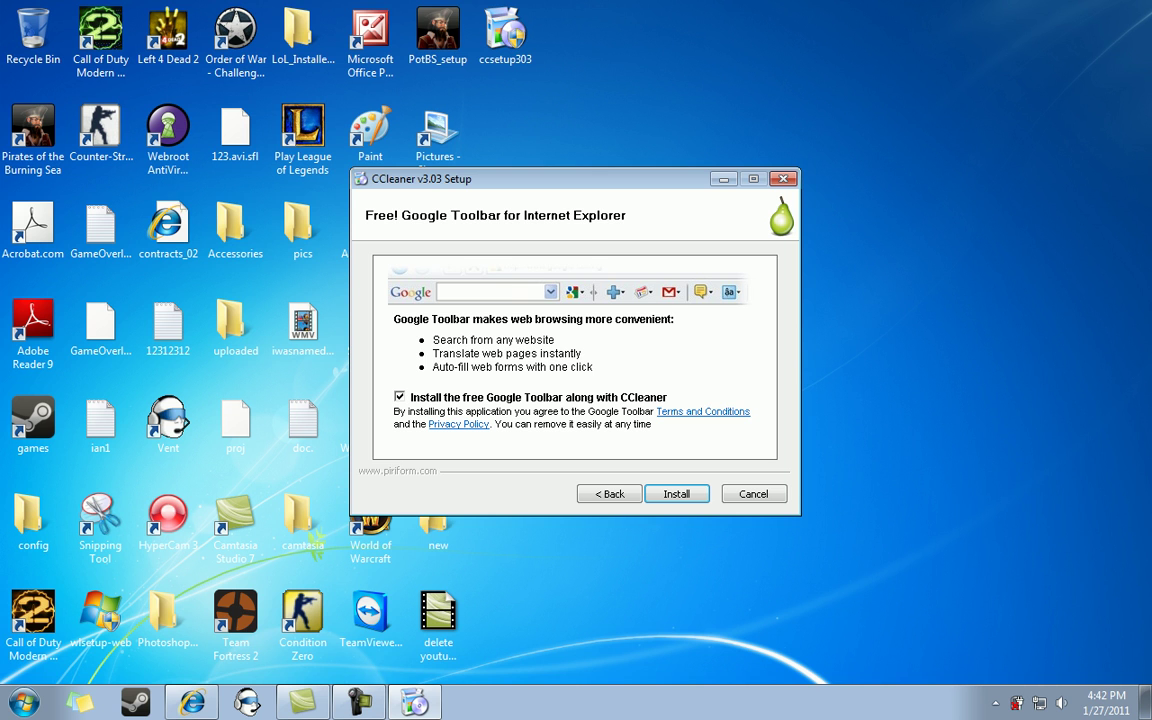
{"action": "key", "text": "space"}
{"action": "key", "text": "Return"}
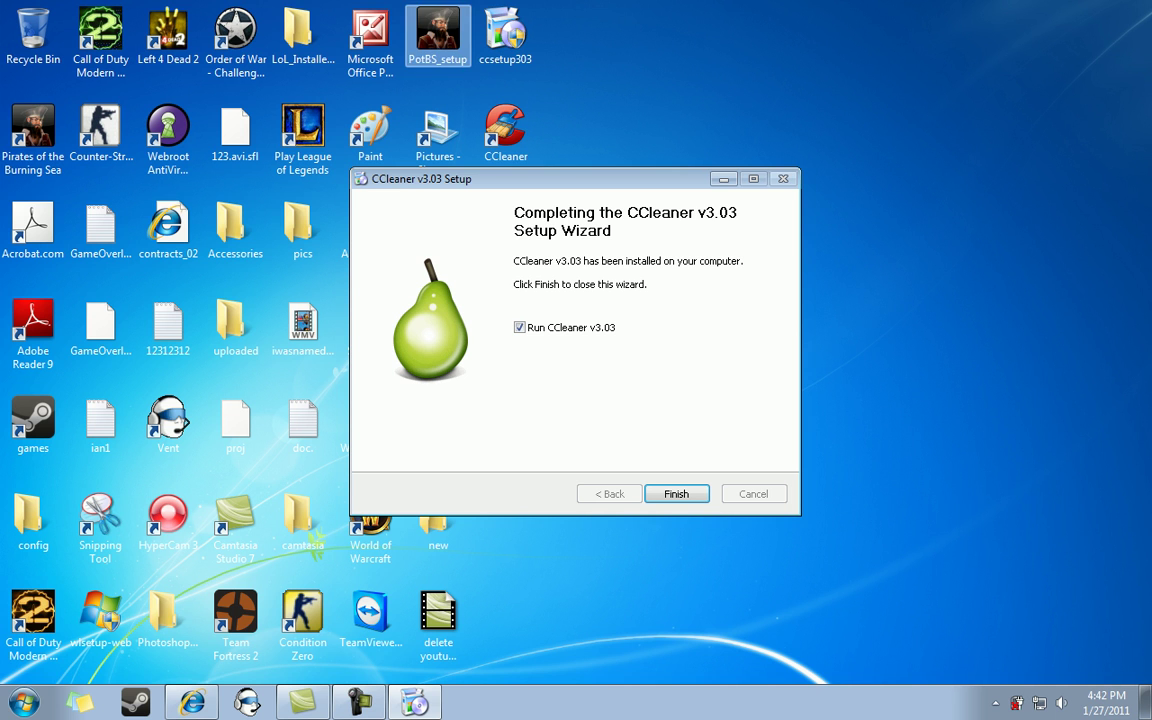
Step: Finish the setup with Run CCleaner v3.03 enabled and decline the intelligent cookie scan
{"action": "left_click", "coordinate": [519, 327]}
{"action": "left_click", "coordinate": [519, 327]}
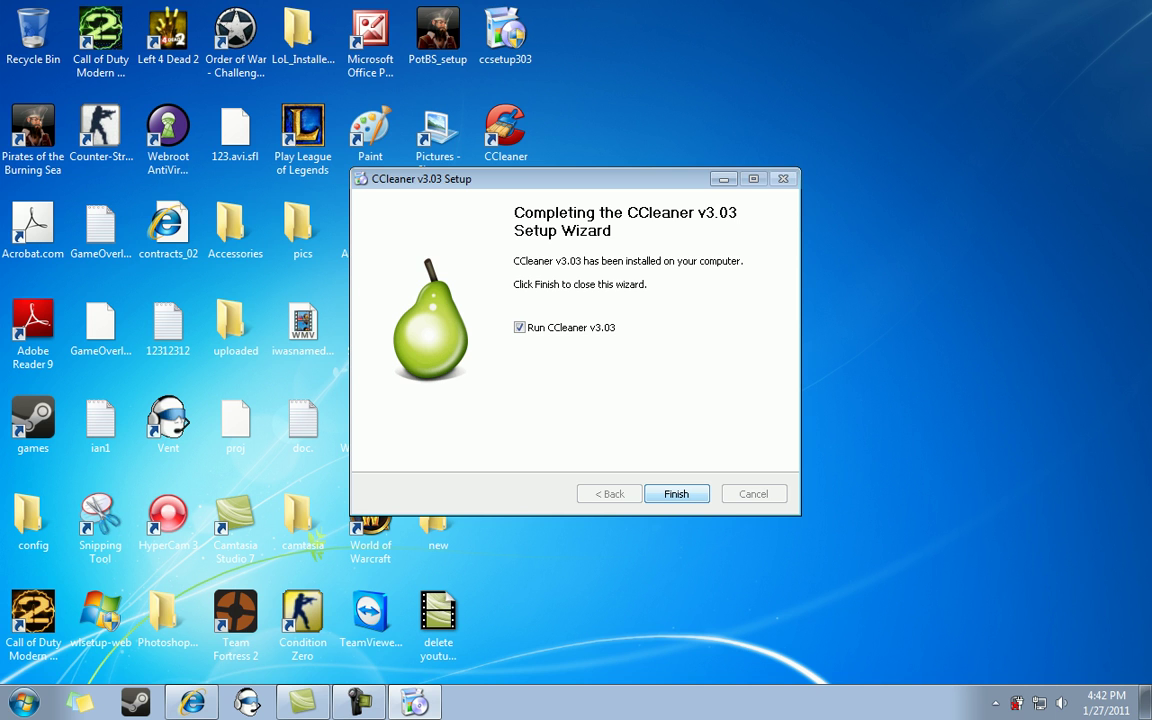
{"action": "key", "text": "Return"}
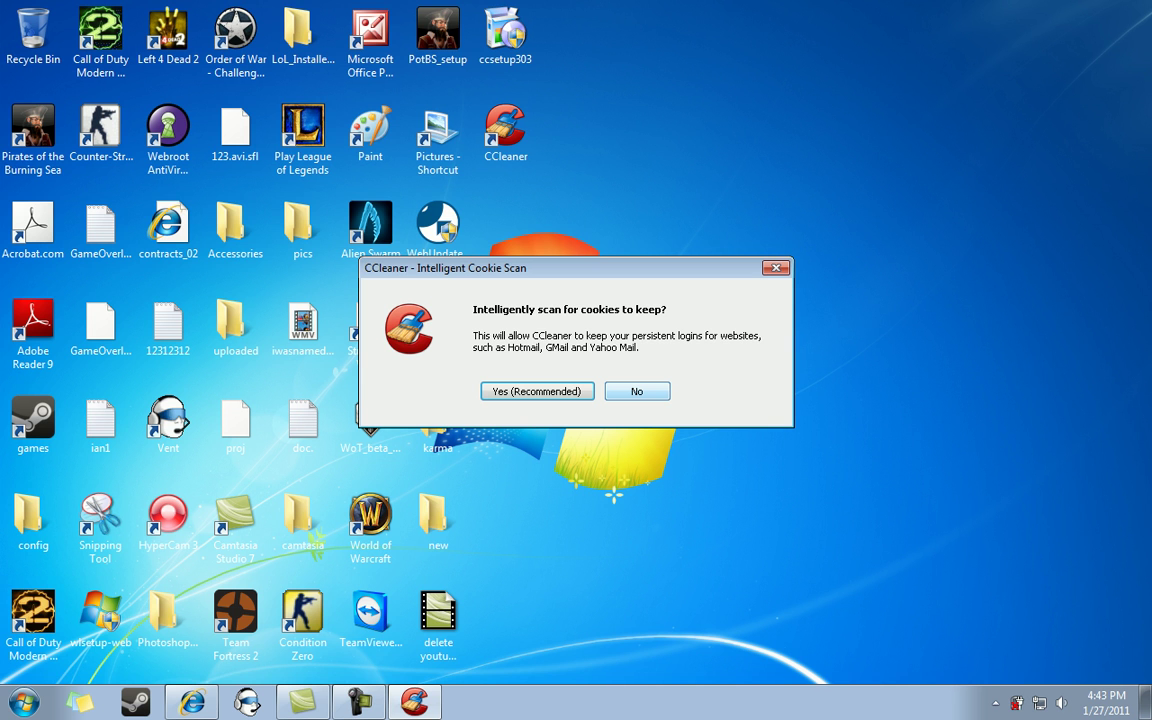
{"action": "key", "text": "Tab"}
{"action": "key", "text": "Return"}
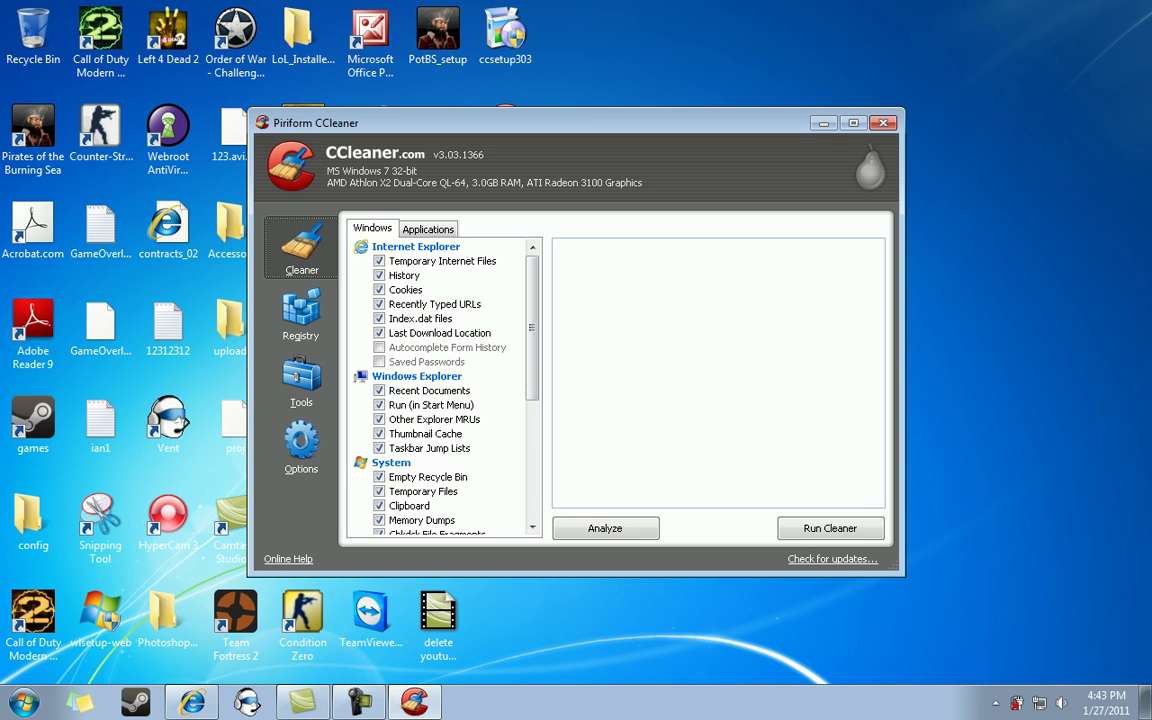
Step: Include Autocomplete Form History and Saved Passwords in the Internet Explorer items to clean, accepting the saved passwords warning
{"action": "left_click", "coordinate": [853, 122]}
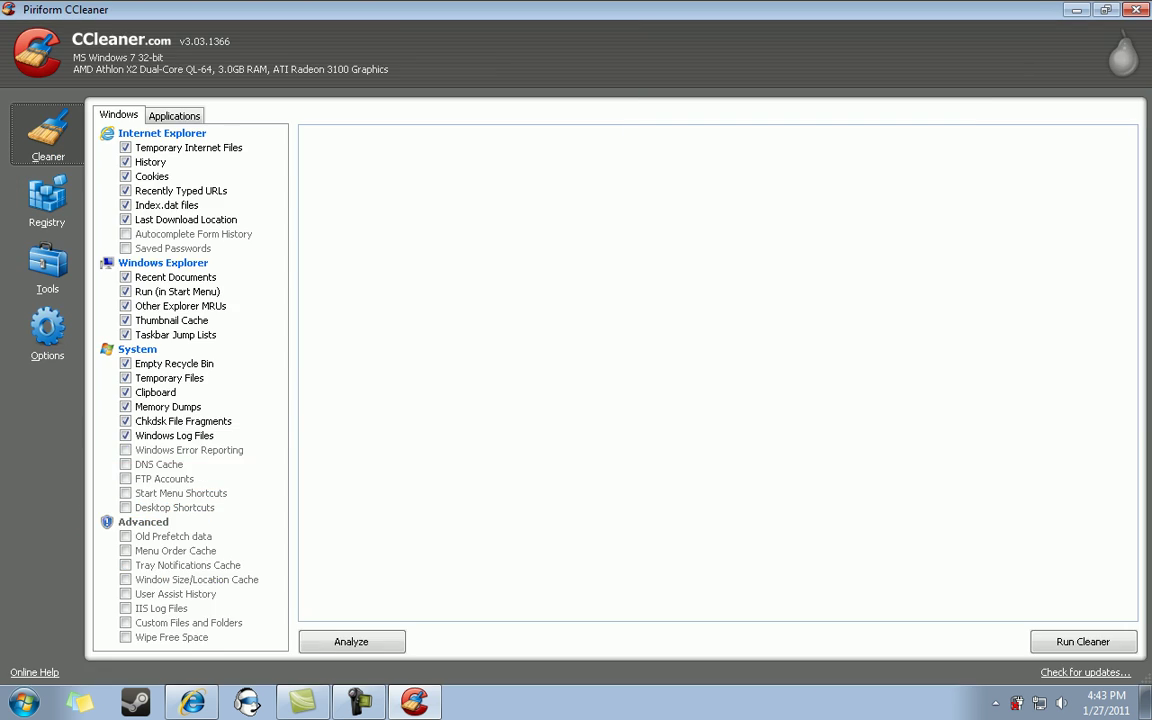
{"action": "key", "text": "super+Down"}
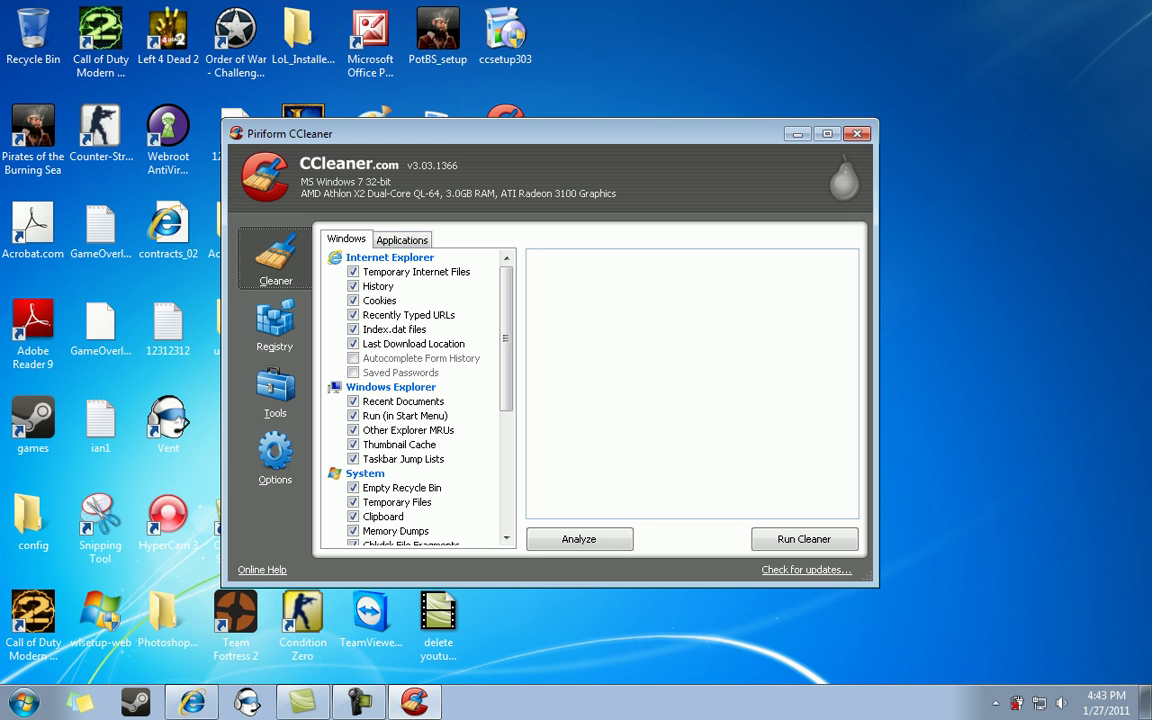
{"action": "left_click", "coordinate": [353, 358]}
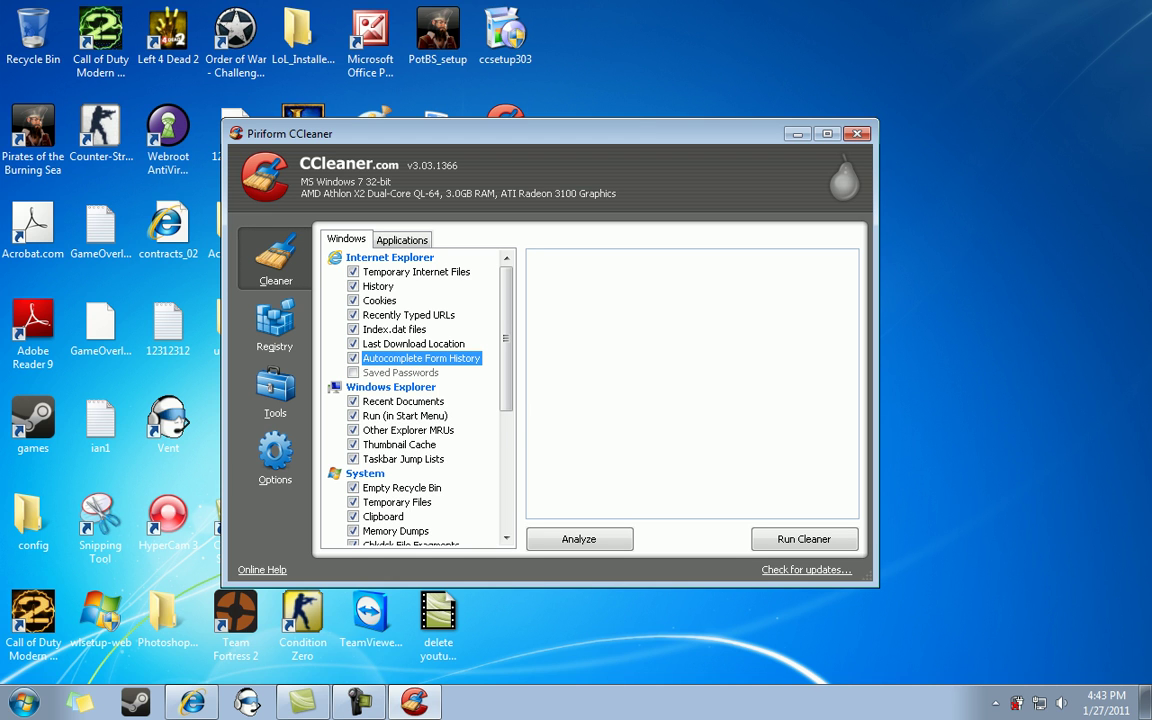
{"action": "left_click", "coordinate": [353, 372]}
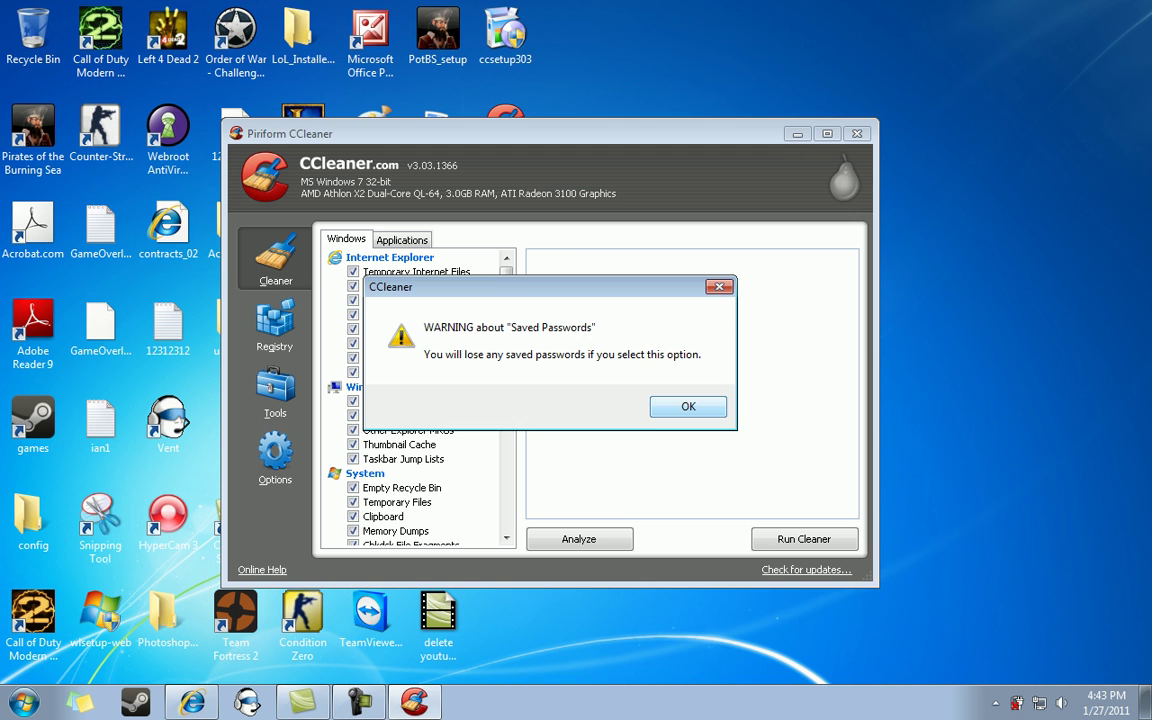
{"action": "key", "text": "Return"}
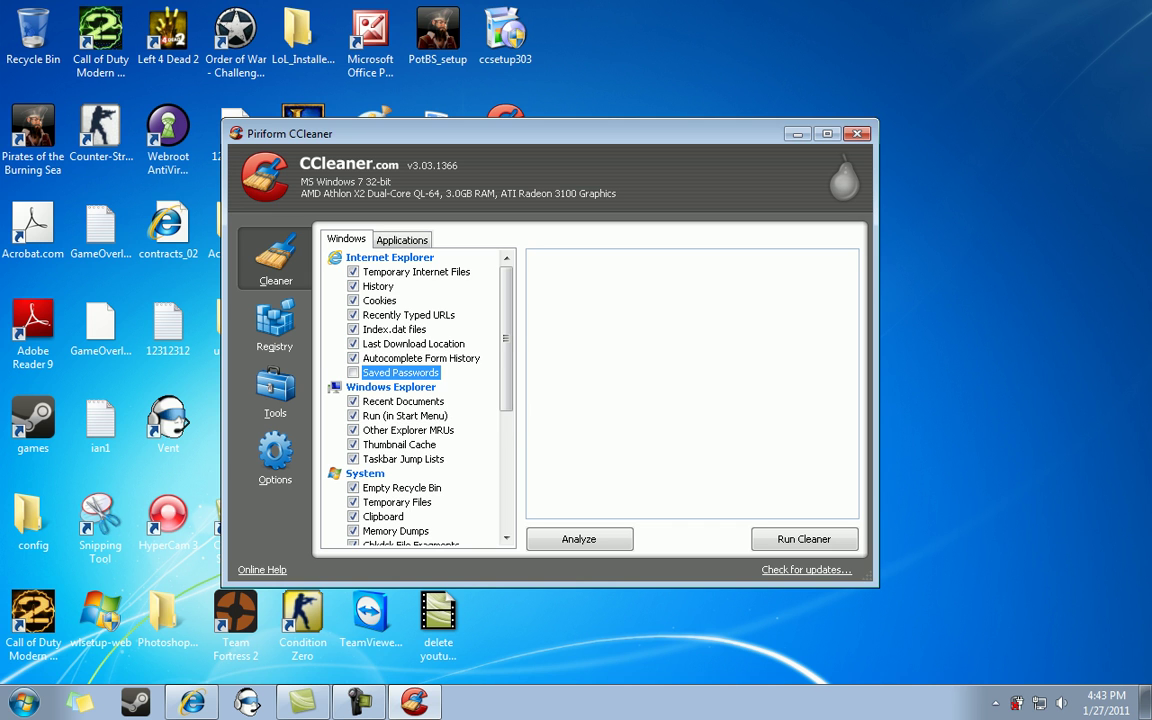
{"action": "key", "text": "space"}
{"action": "key", "text": "Return"}
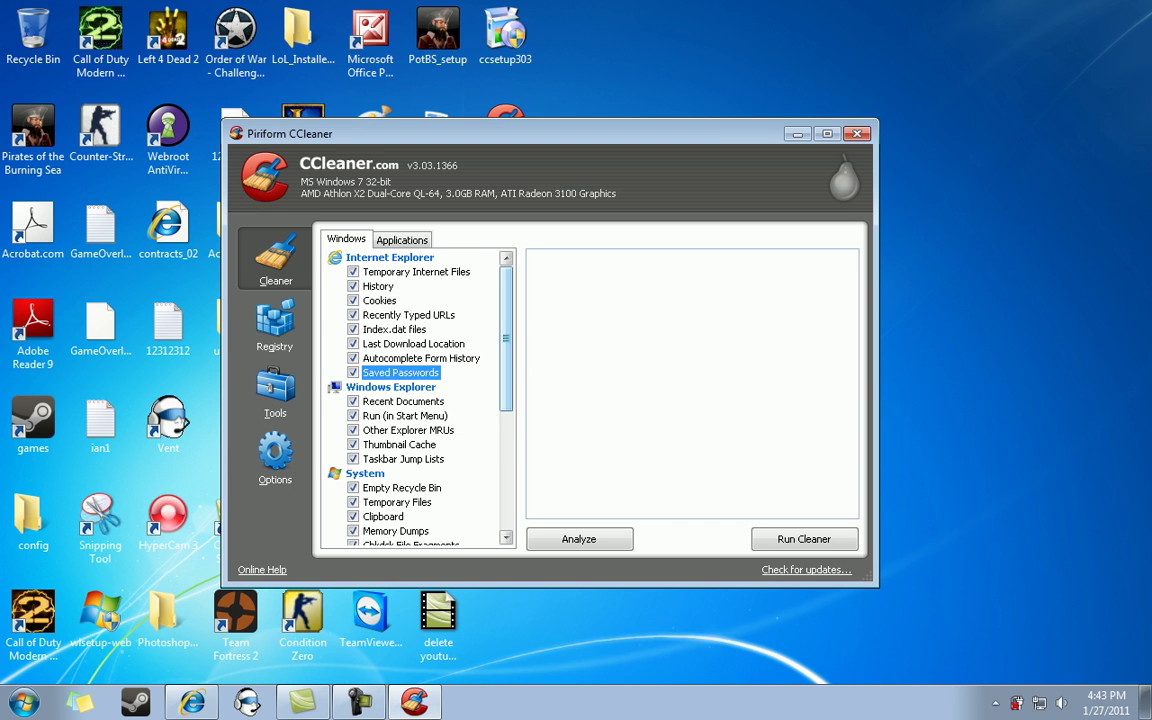
{"action": "scroll", "coordinate": [415, 400], "scroll_direction": "down", "scroll_amount": 4}
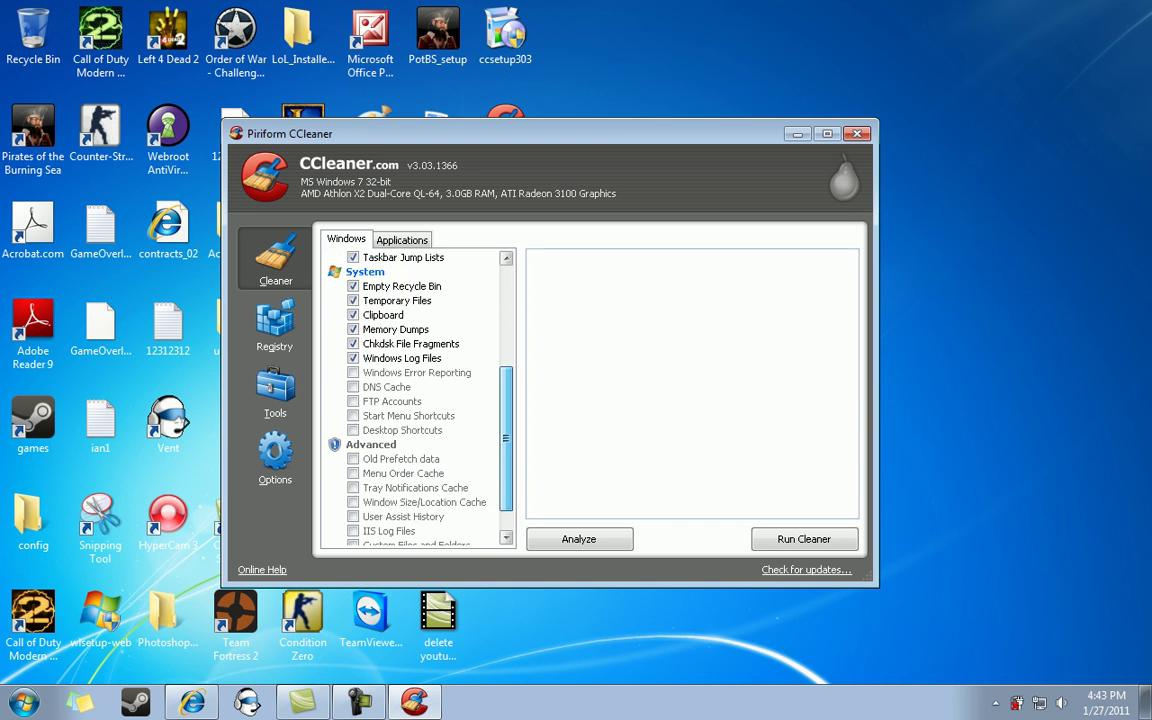
Step: Examine which items are selected for cleaning in the Windows and Applications lists
{"action": "scroll", "coordinate": [415, 400], "scroll_direction": "up", "scroll_amount": 4}
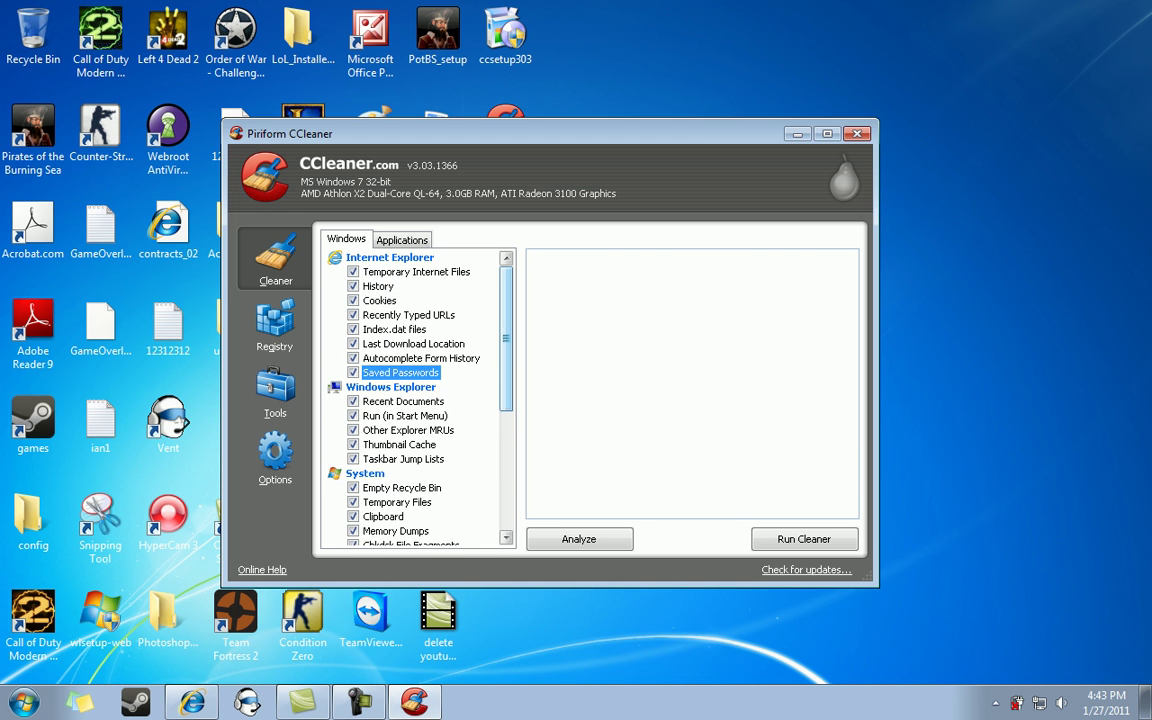
{"action": "scroll", "coordinate": [415, 400], "scroll_direction": "down", "scroll_amount": 3}
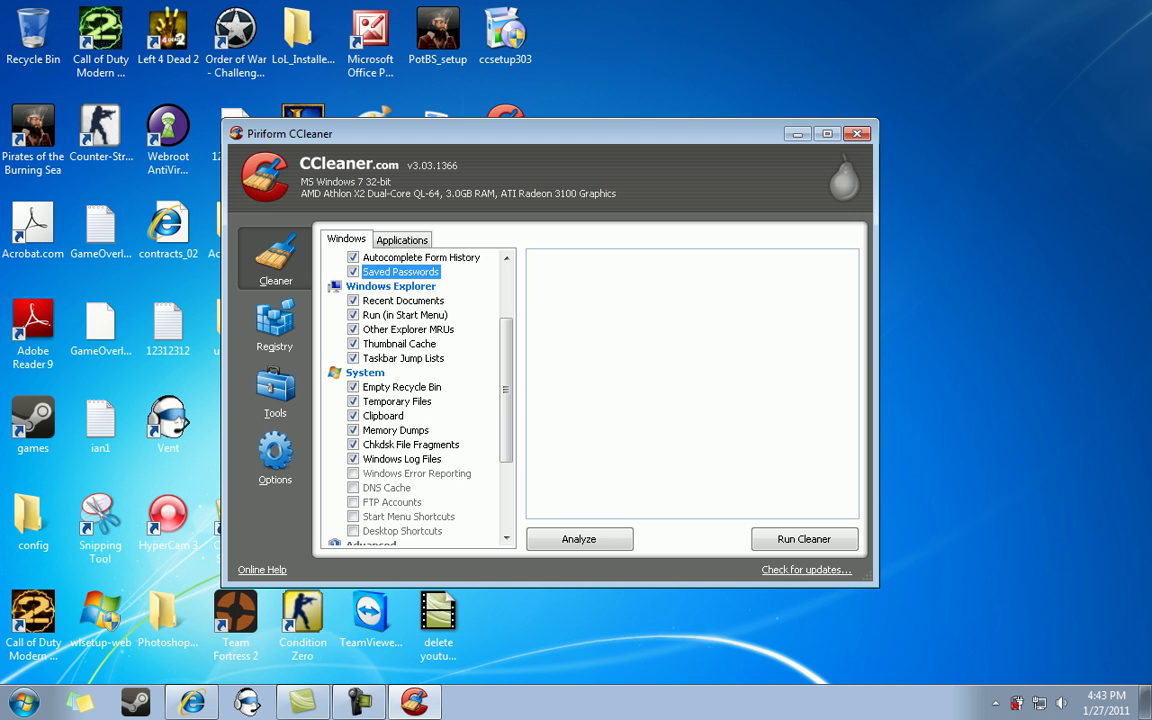
{"action": "scroll", "coordinate": [415, 400], "scroll_direction": "down", "scroll_amount": 2}
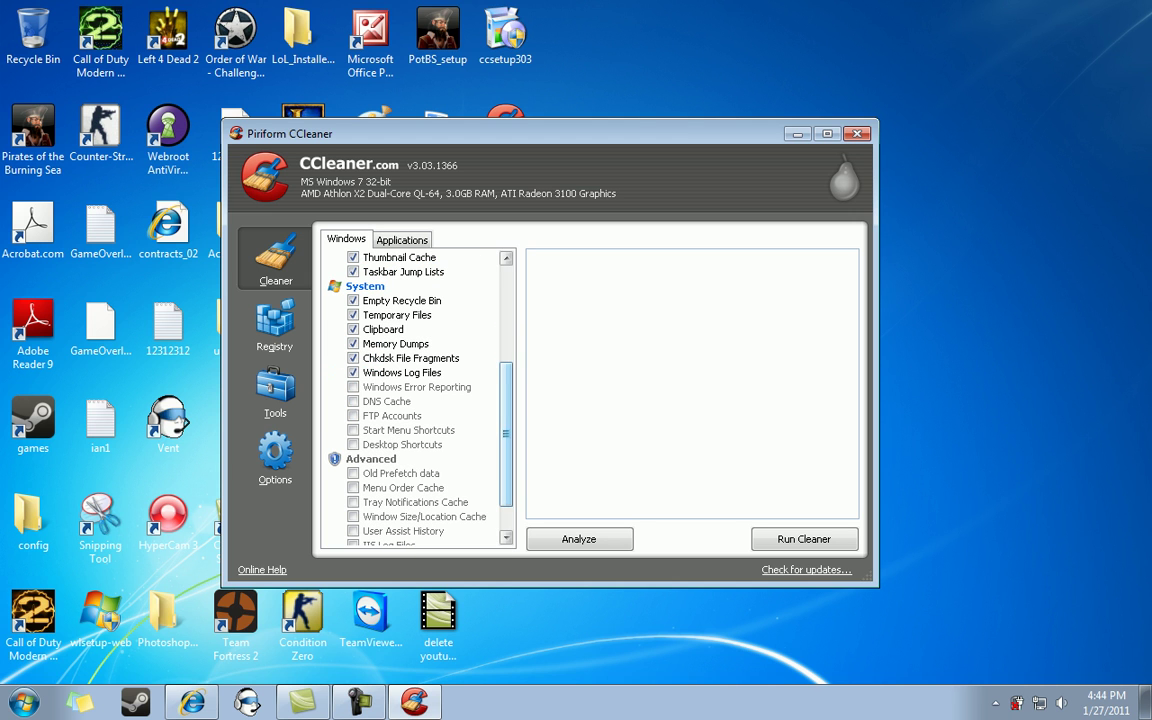
{"action": "scroll", "coordinate": [415, 400], "scroll_direction": "down", "scroll_amount": 1}
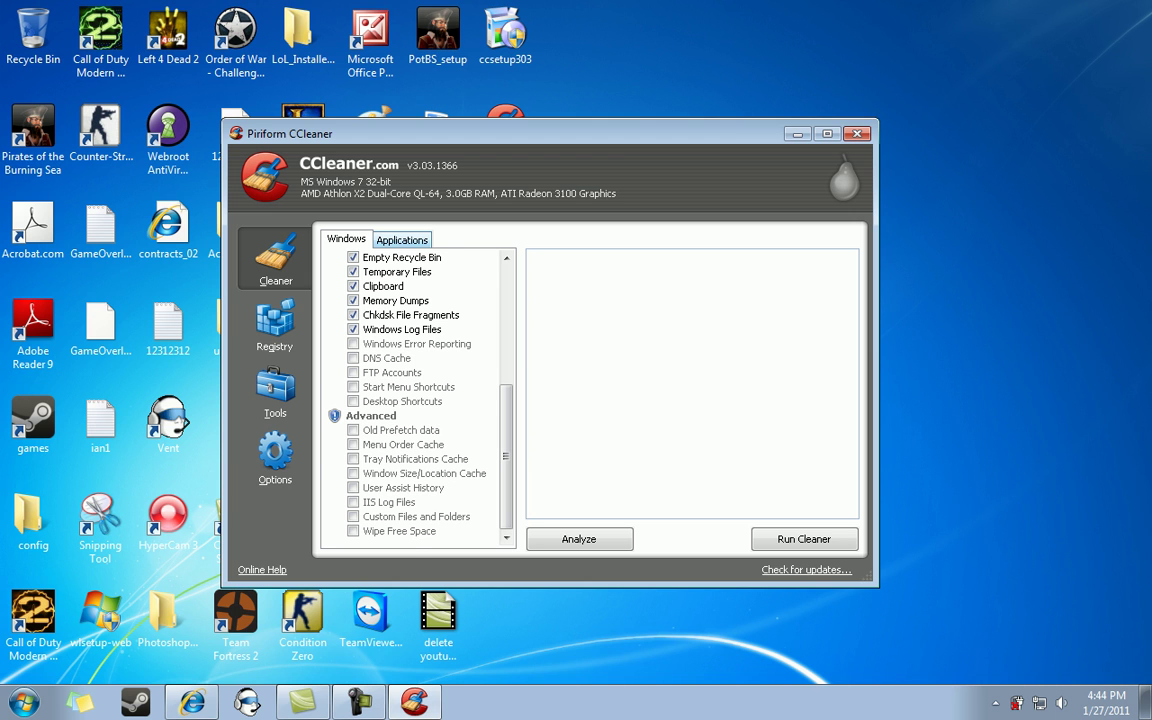
{"action": "left_click", "coordinate": [401, 240]}
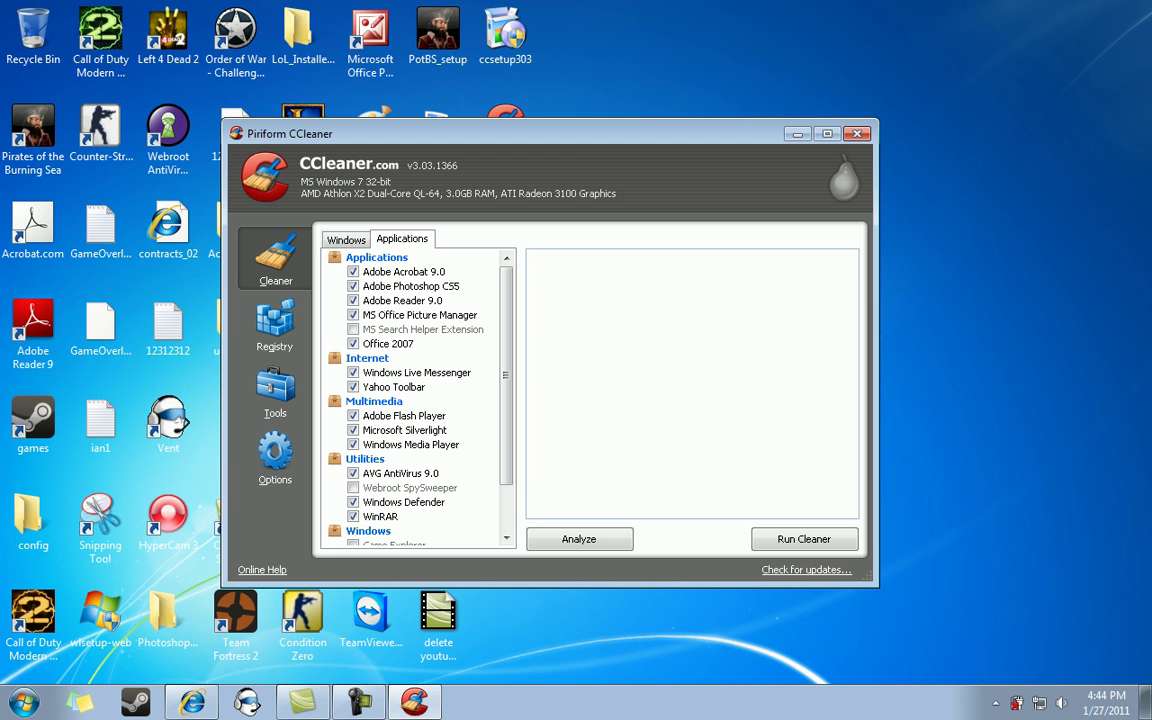
{"action": "scroll", "coordinate": [415, 400], "scroll_direction": "down", "scroll_amount": 2}
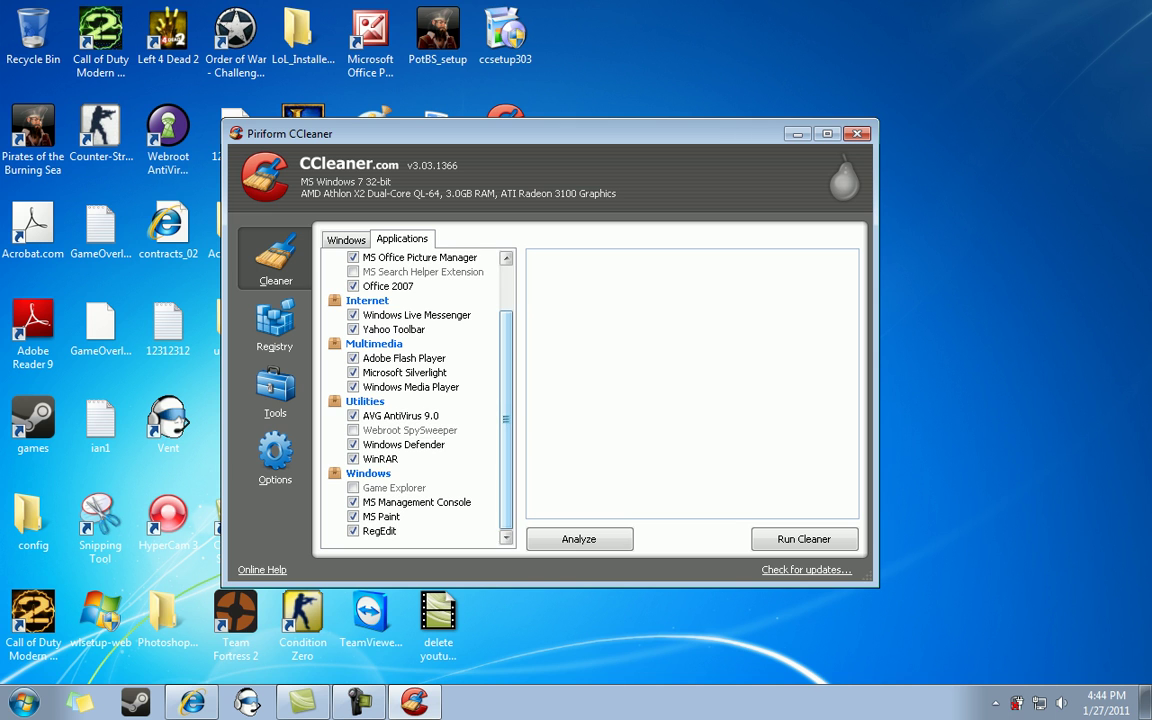
{"action": "scroll", "coordinate": [415, 400], "scroll_direction": "up", "scroll_amount": 2}
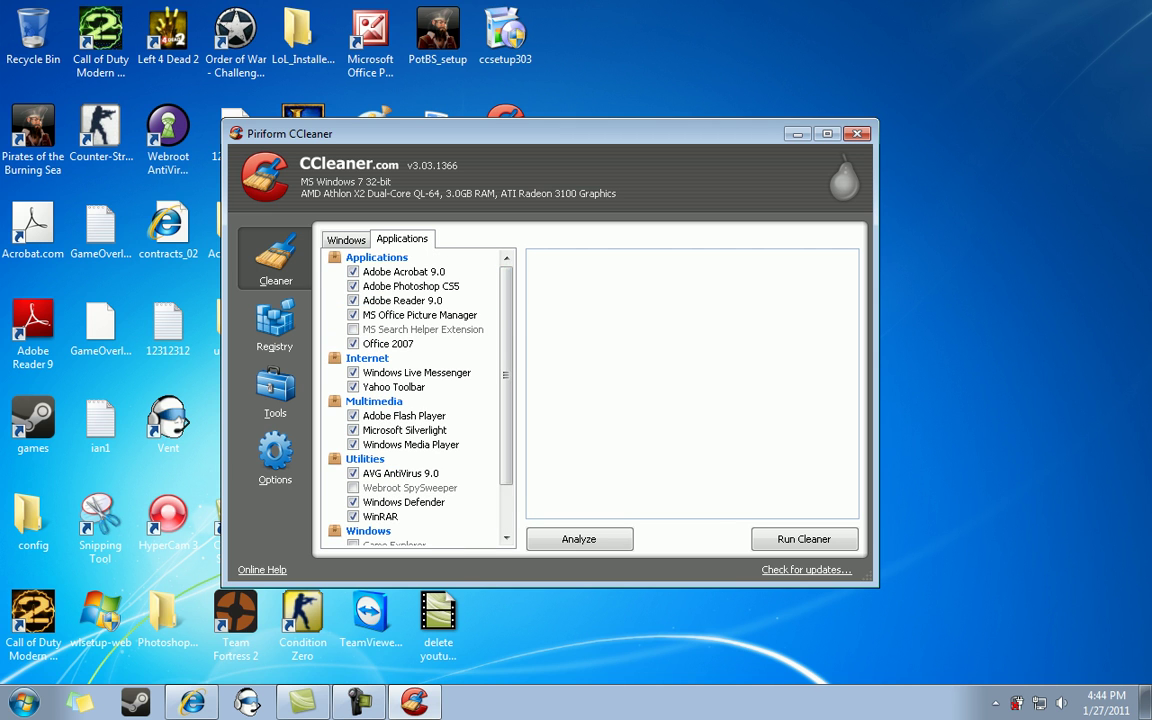
{"action": "left_click", "coordinate": [346, 239]}
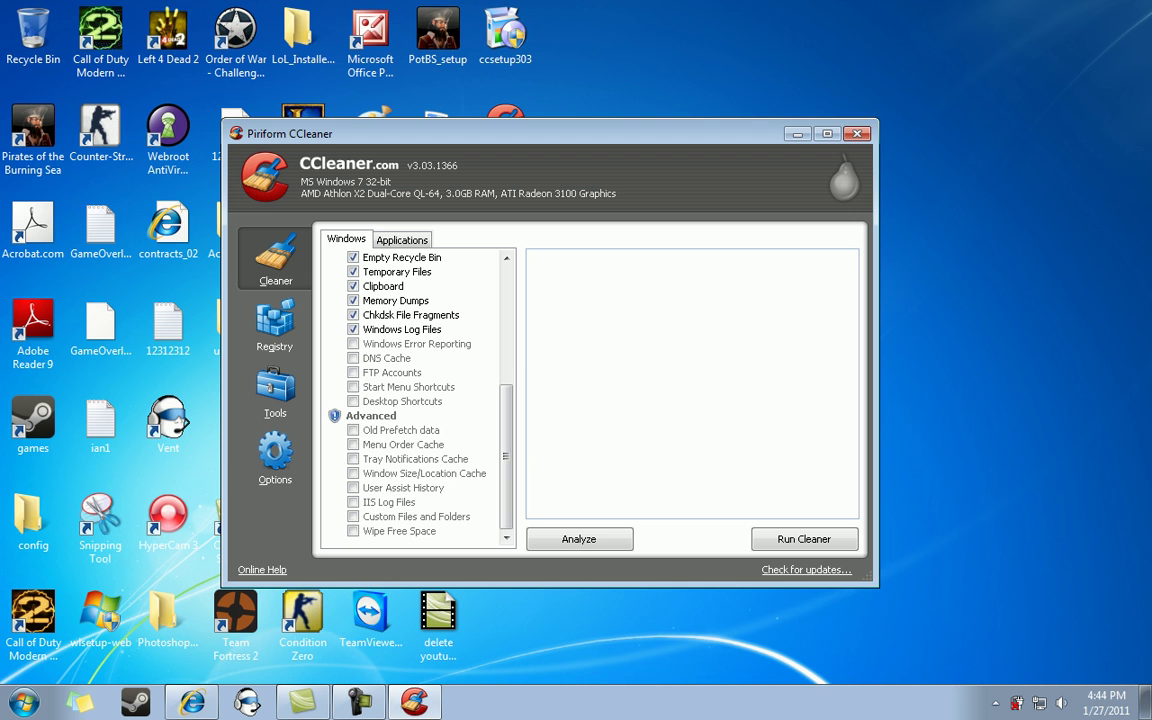
Step: Analyze the selected items and review the approximate size and details of the files to be deleted
{"action": "left_click", "coordinate": [579, 539]}
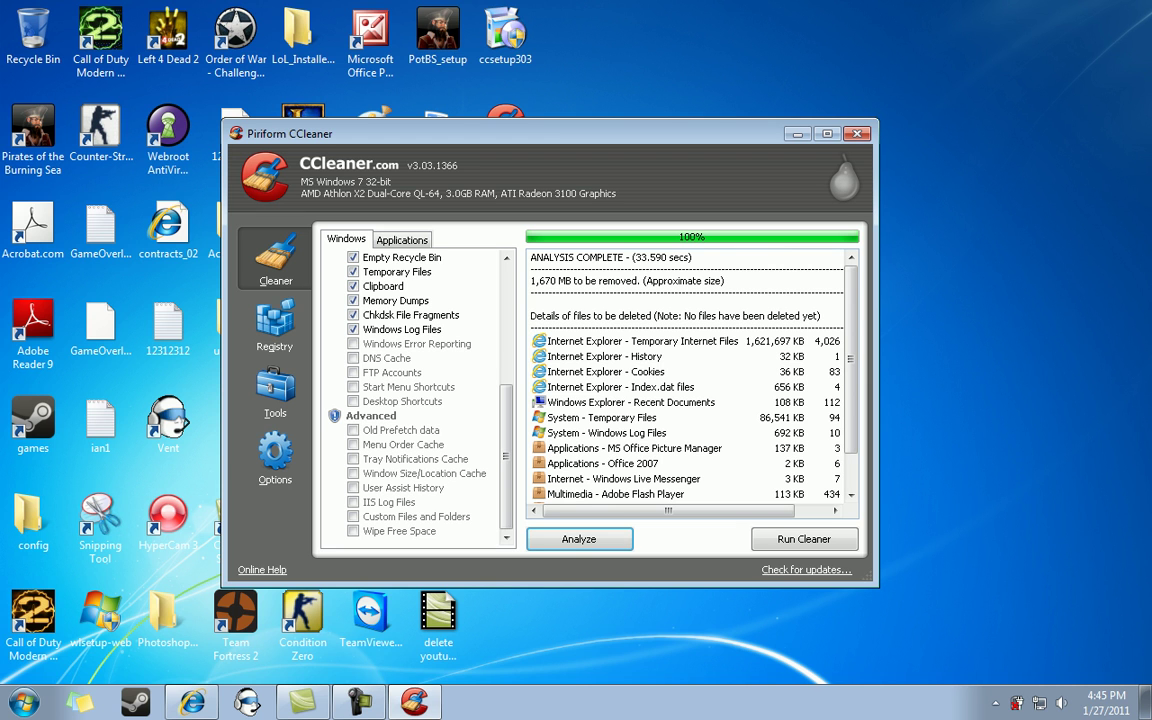
{"action": "left_click", "coordinate": [531, 281]}
{"action": "double_click", "coordinate": [543, 281]}
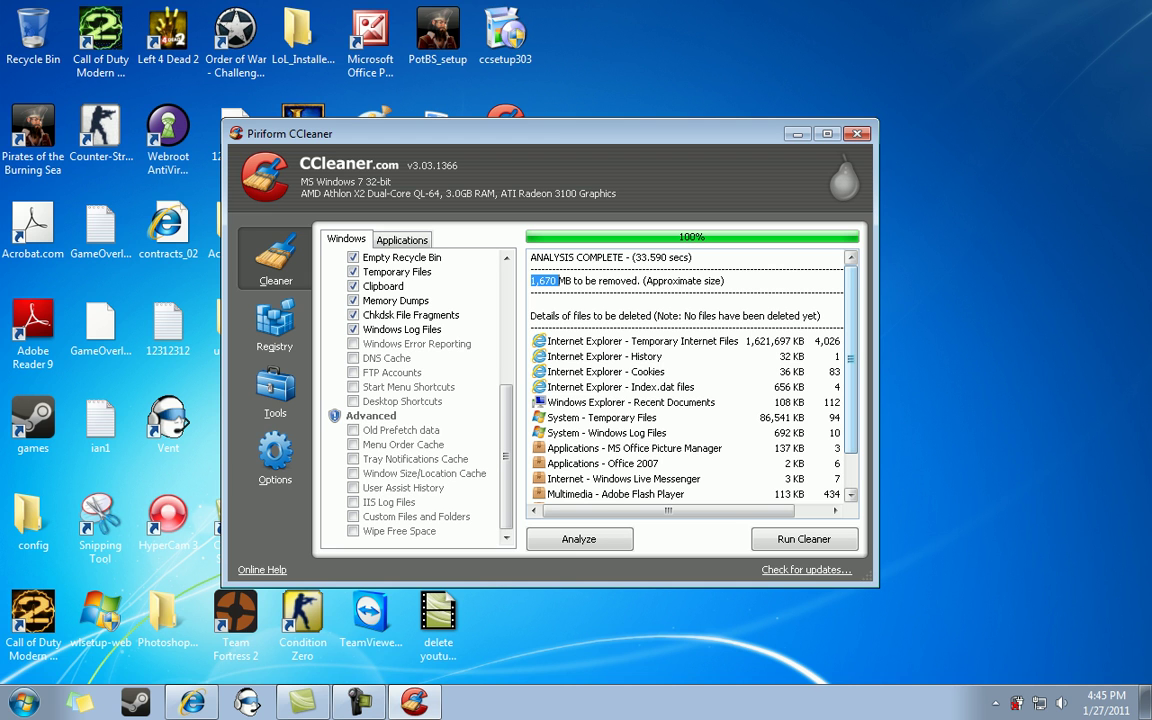
{"action": "scroll", "coordinate": [690, 375], "scroll_direction": "down", "scroll_amount": 1}
{"action": "scroll", "coordinate": [690, 375], "scroll_direction": "up", "scroll_amount": 1}
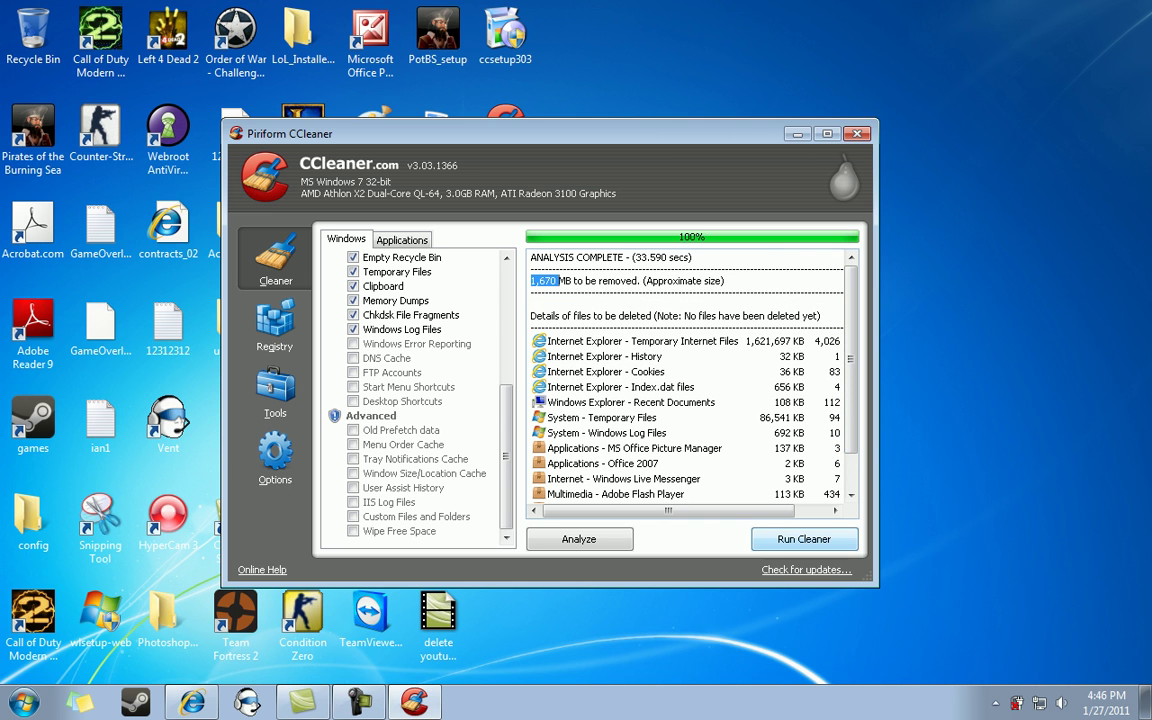
Step: Run the cleaner, accept the permanent file deletion, and check the amount removed
{"action": "left_click", "coordinate": [804, 539]}
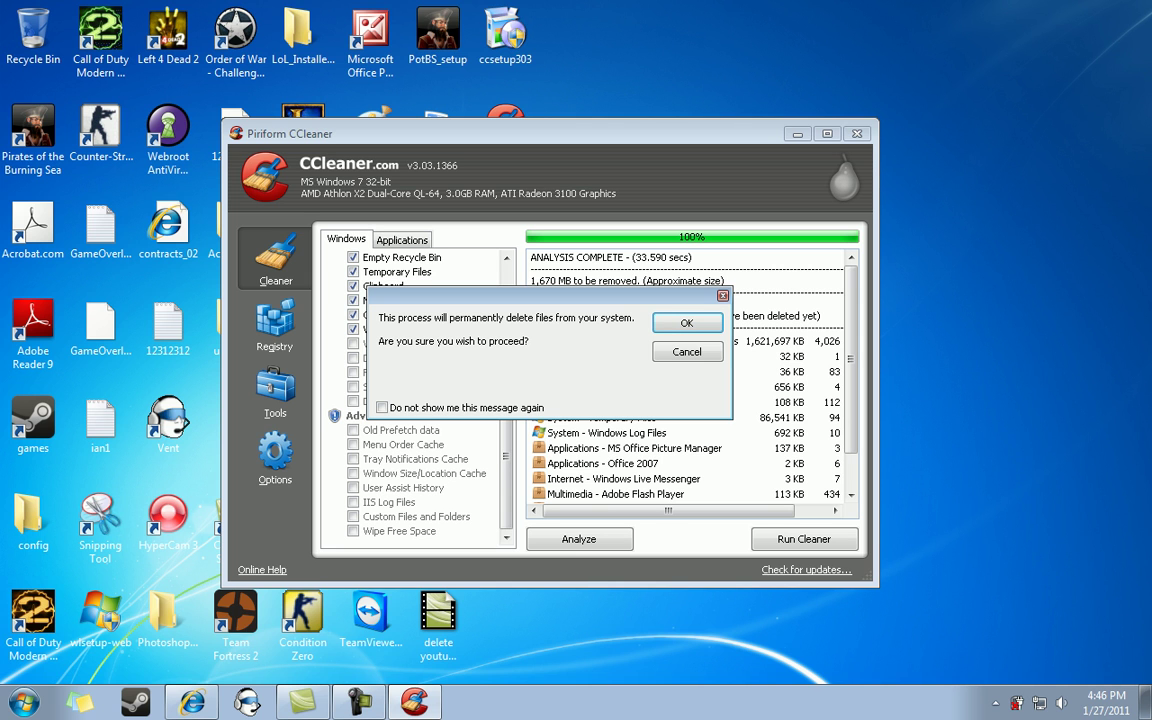
{"action": "key", "text": "Return"}
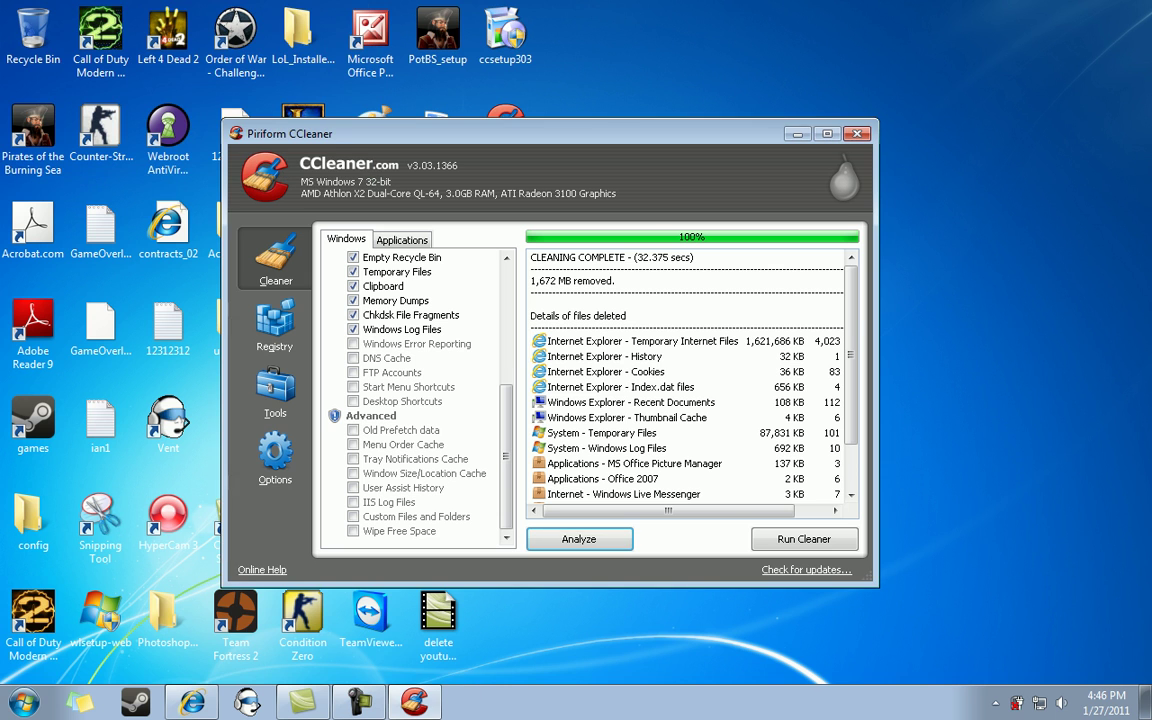
{"action": "left_click_drag", "start_coordinate": [531, 281], "coordinate": [572, 281]}
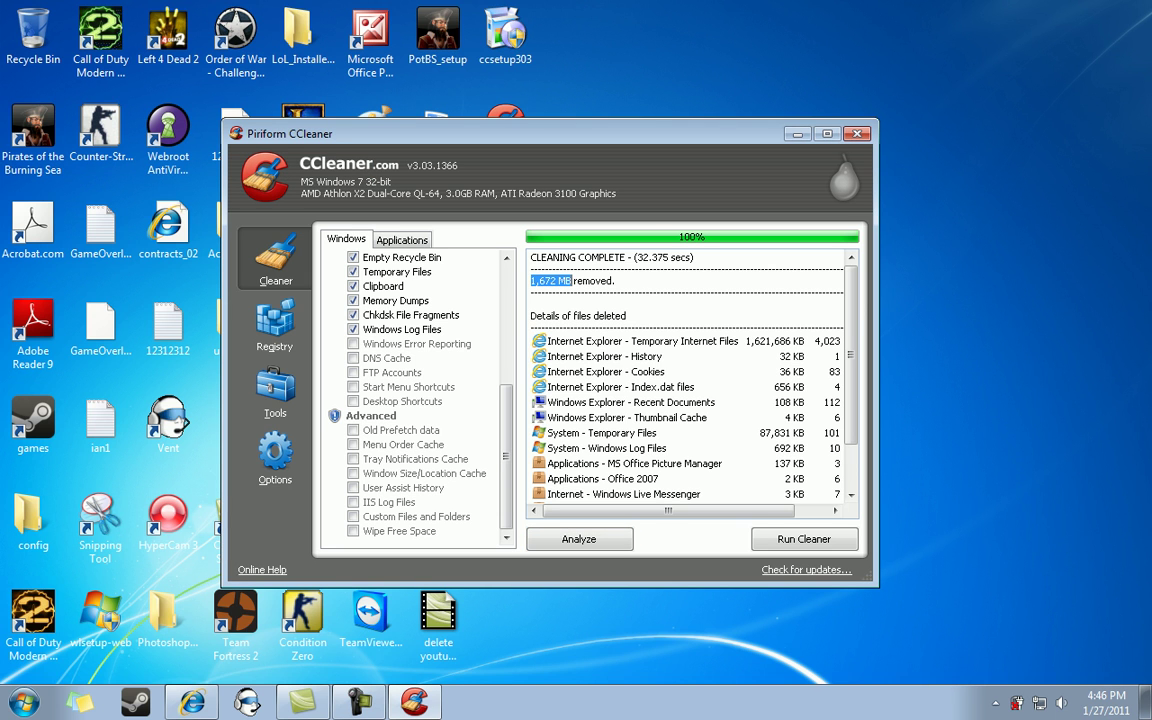
{"action": "left_click", "coordinate": [534, 281]}
{"action": "left_click_drag", "start_coordinate": [532, 281], "coordinate": [584, 281]}
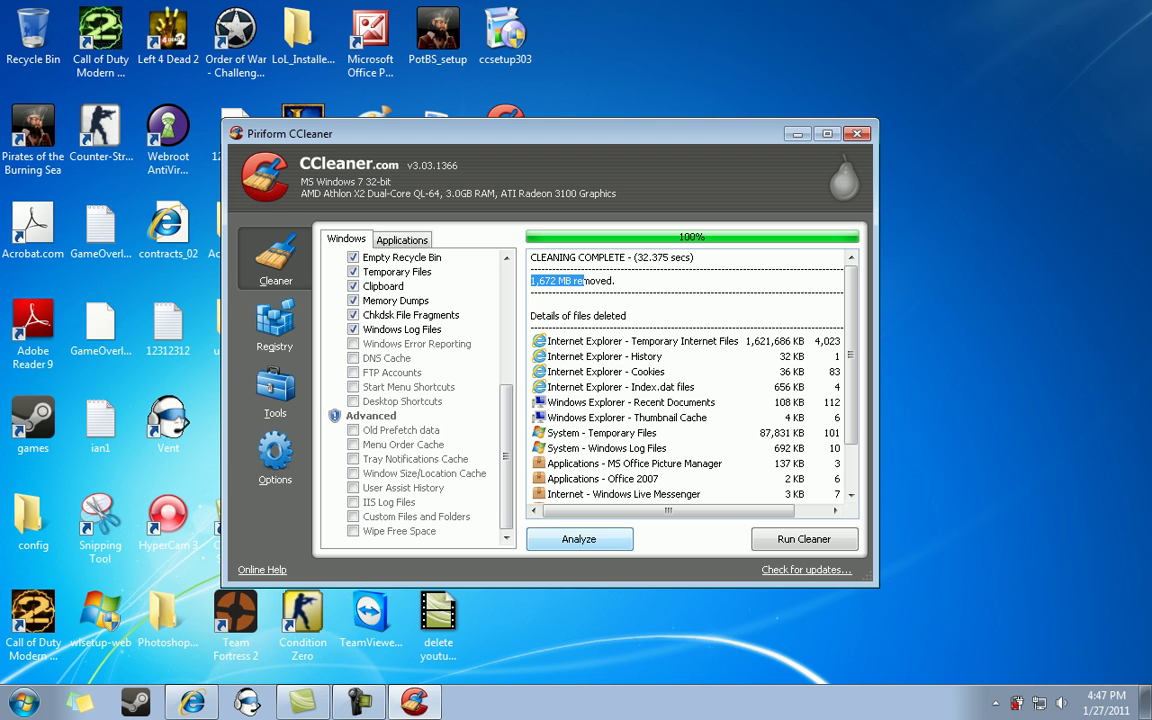
Step: Analyze the selected items again and run the cleaner a second time, accepting the permanent deletion
{"action": "left_click", "coordinate": [579, 539]}
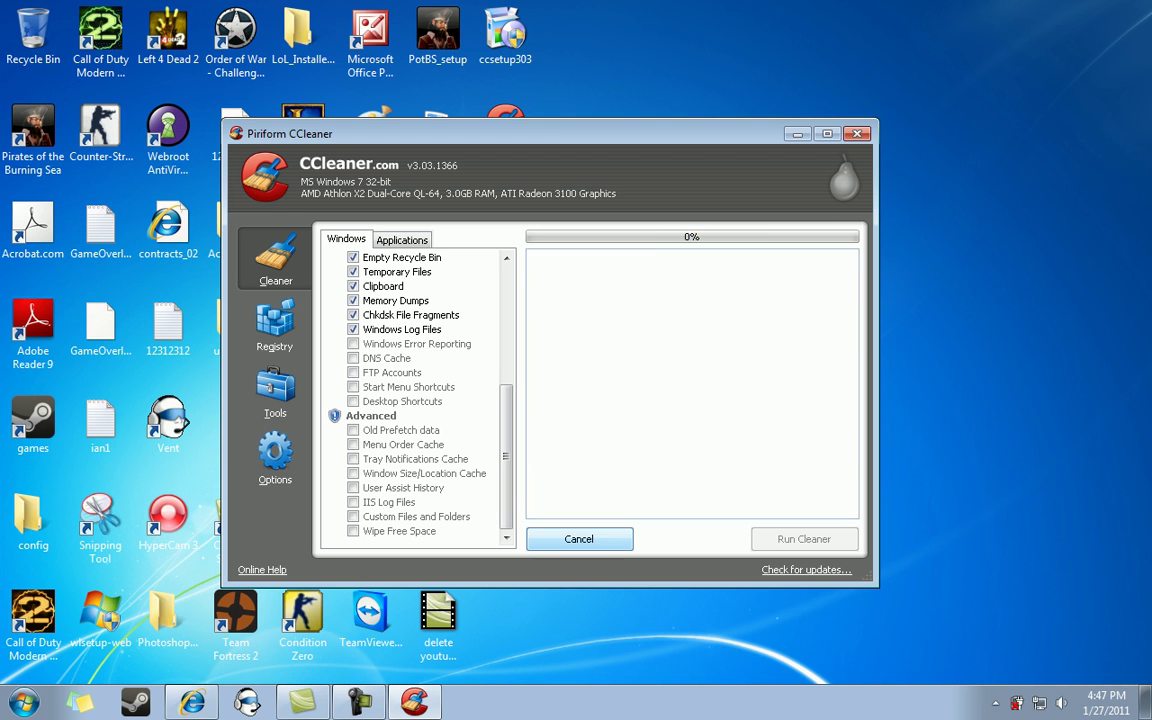
{"action": "left_click", "coordinate": [579, 539]}
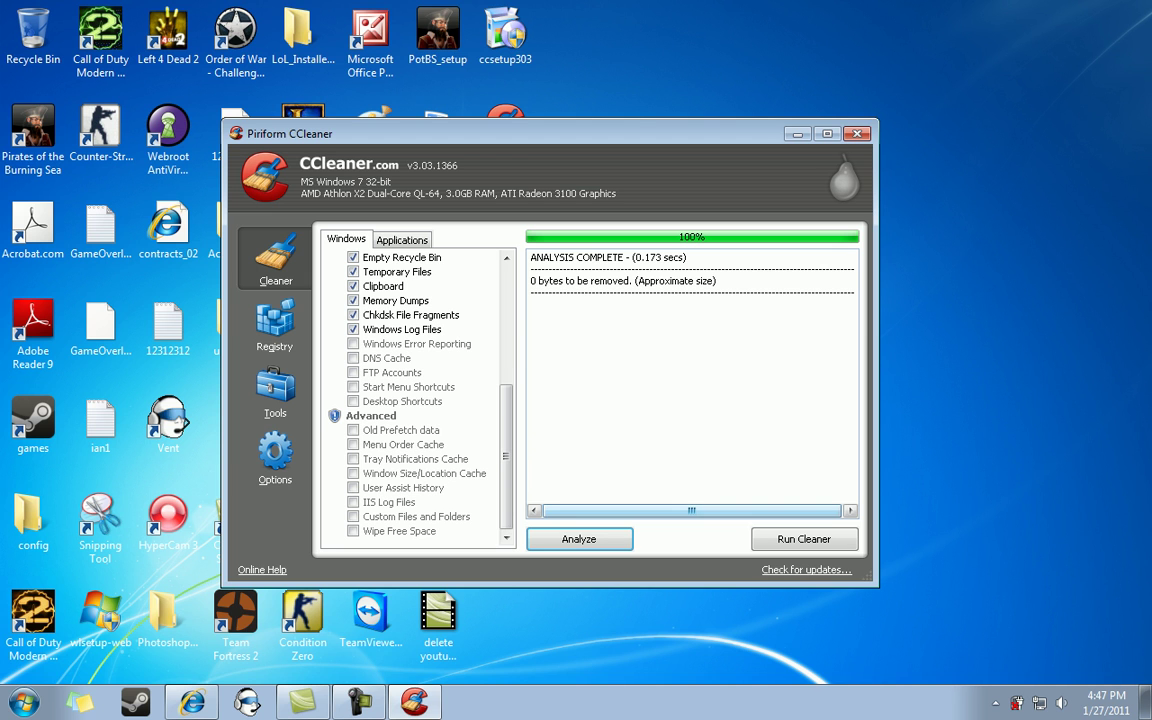
{"action": "left_click", "coordinate": [804, 539]}
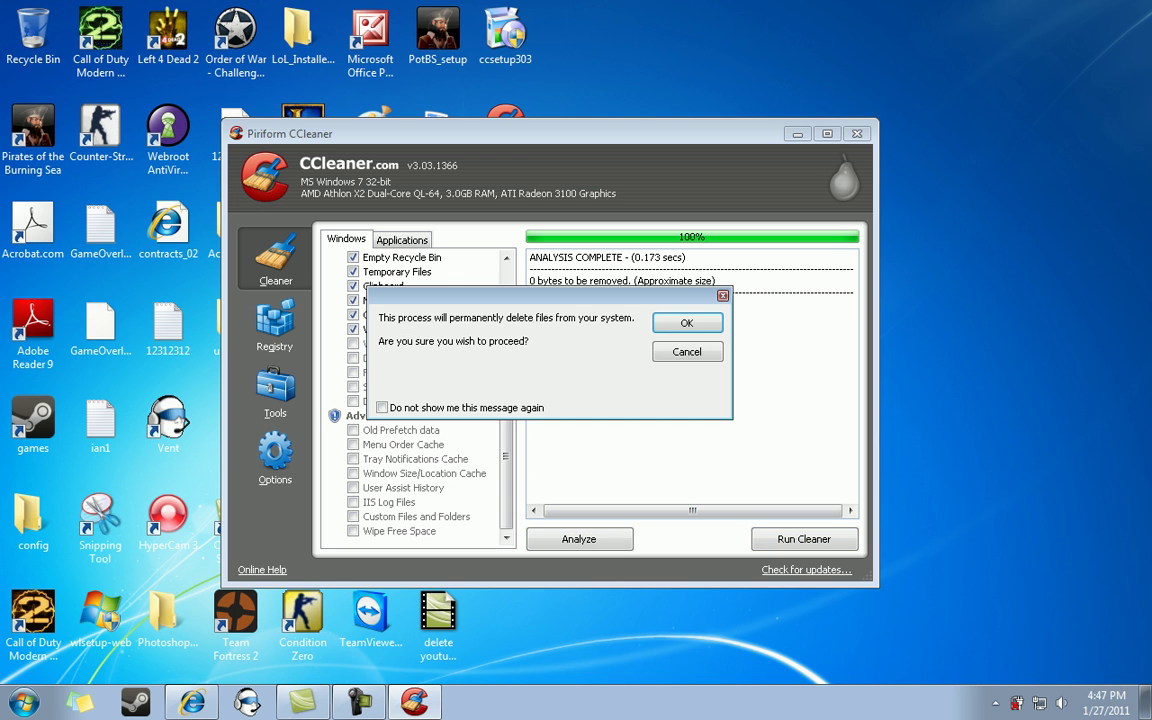
{"action": "key", "text": "Escape"}
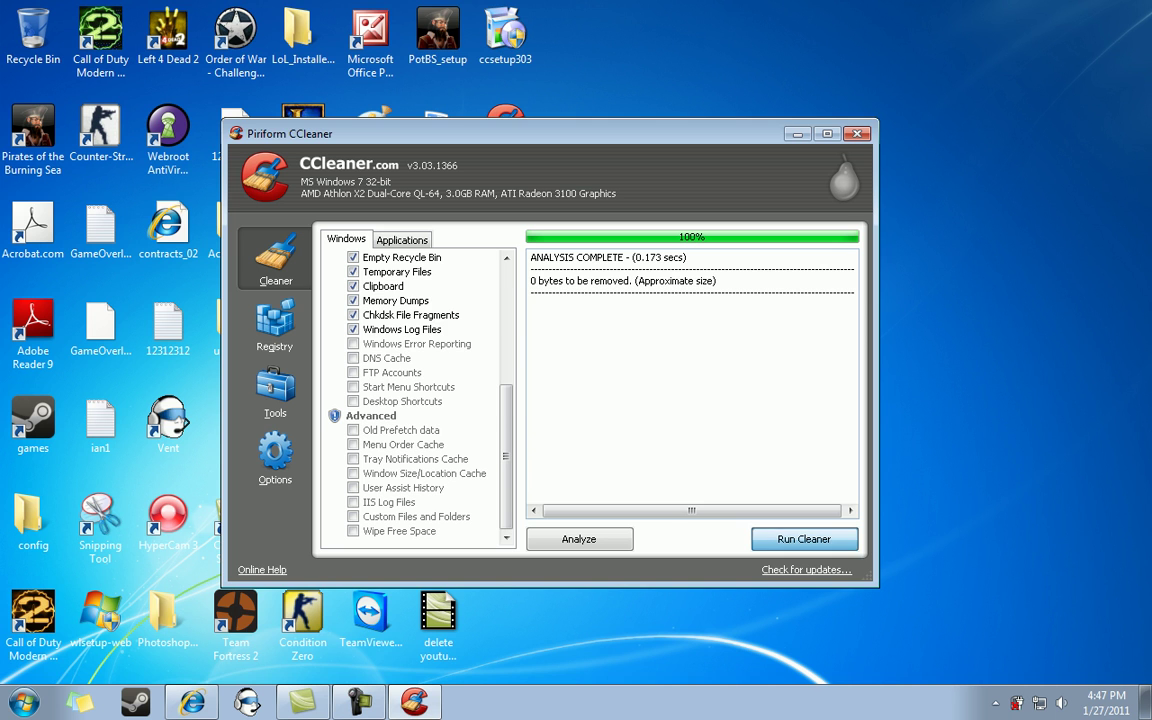
{"action": "left_click", "coordinate": [804, 539]}
{"action": "key", "text": "Return"}
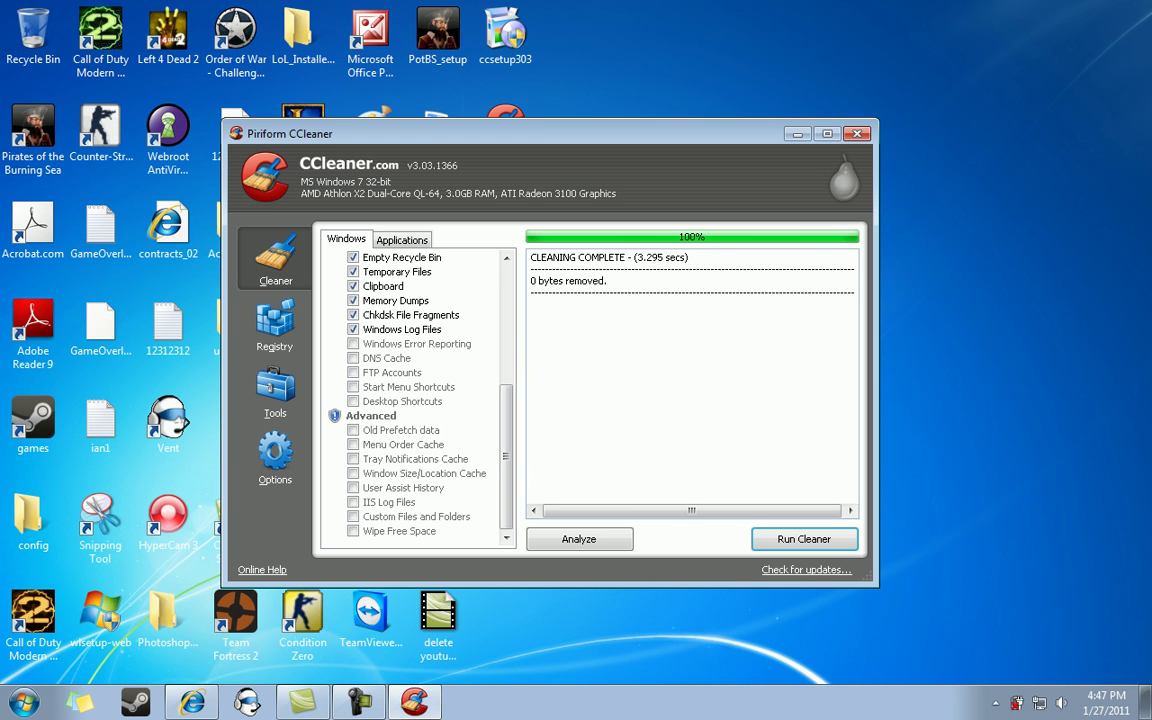
Step: Scan the registry for issues with all Registry Cleaner categories enabled and look through the list of problems
{"action": "left_click", "coordinate": [275, 322]}
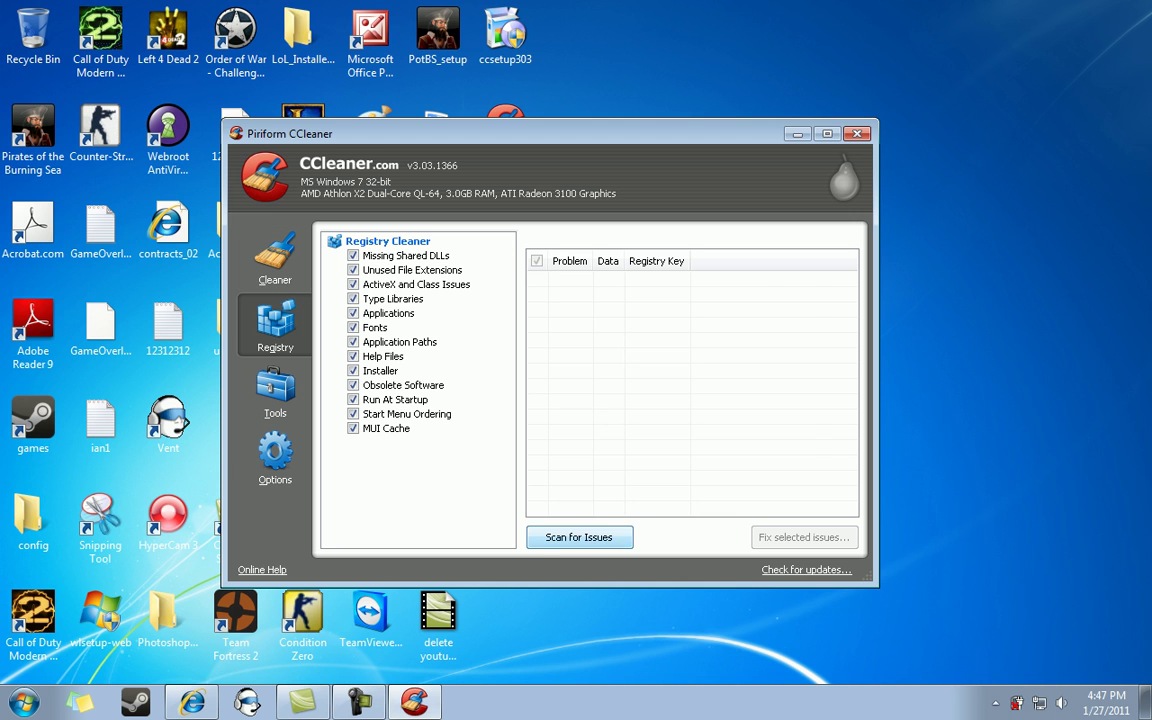
{"action": "left_click", "coordinate": [579, 537]}
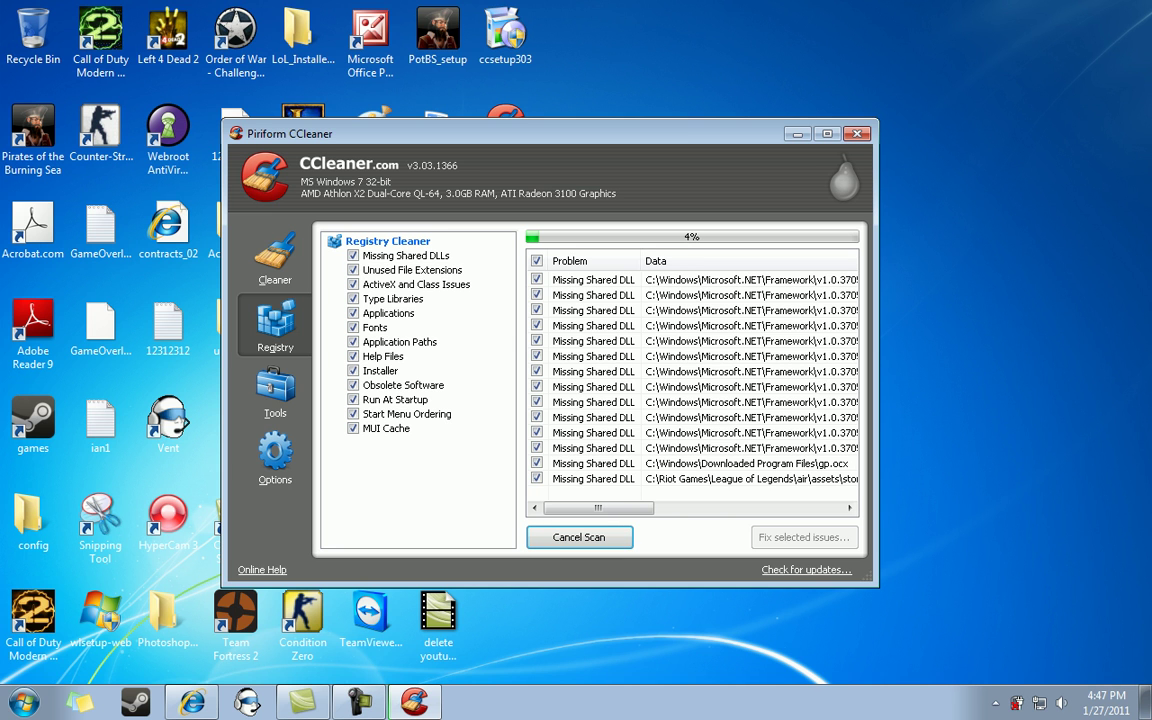
{"action": "left_click", "coordinate": [700, 371]}
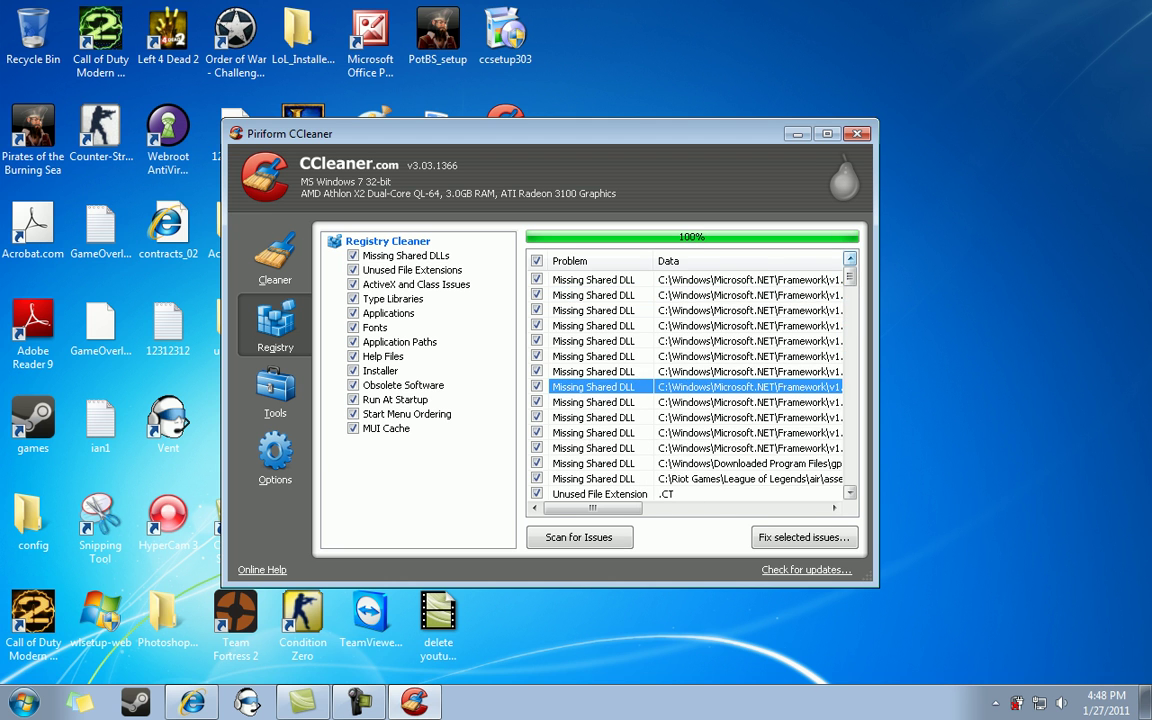
{"action": "scroll", "coordinate": [690, 385], "scroll_direction": "down", "scroll_amount": 15}
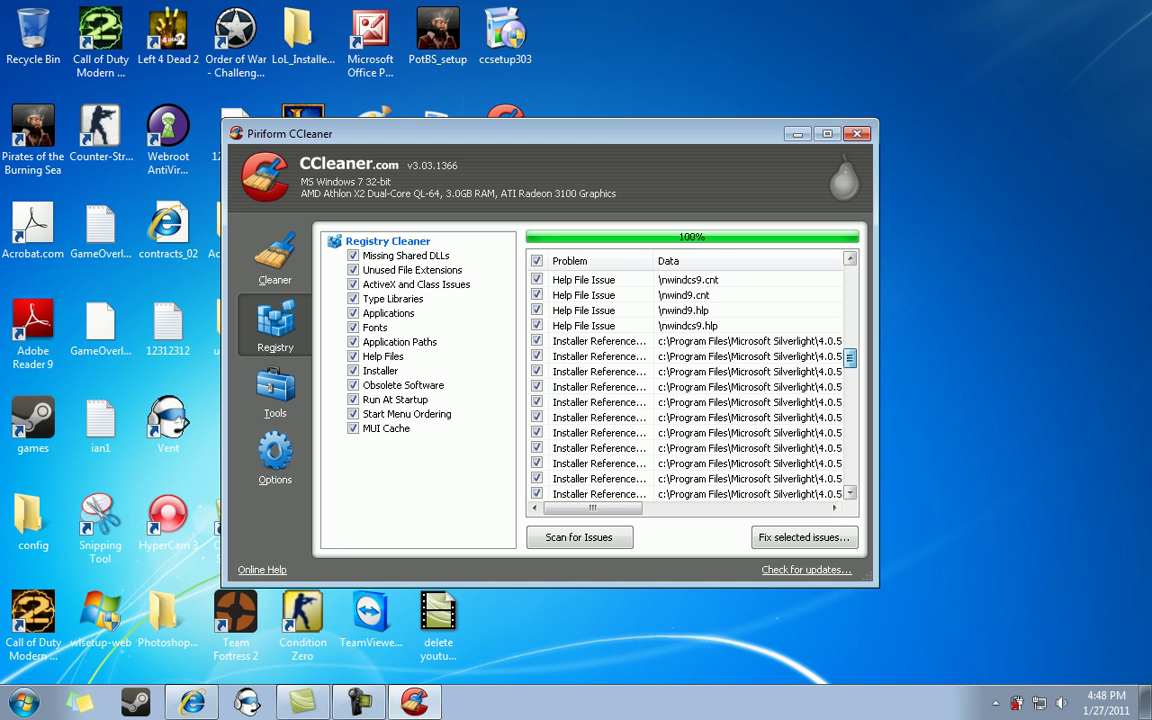
{"action": "scroll", "coordinate": [690, 385], "scroll_direction": "down", "scroll_amount": 12}
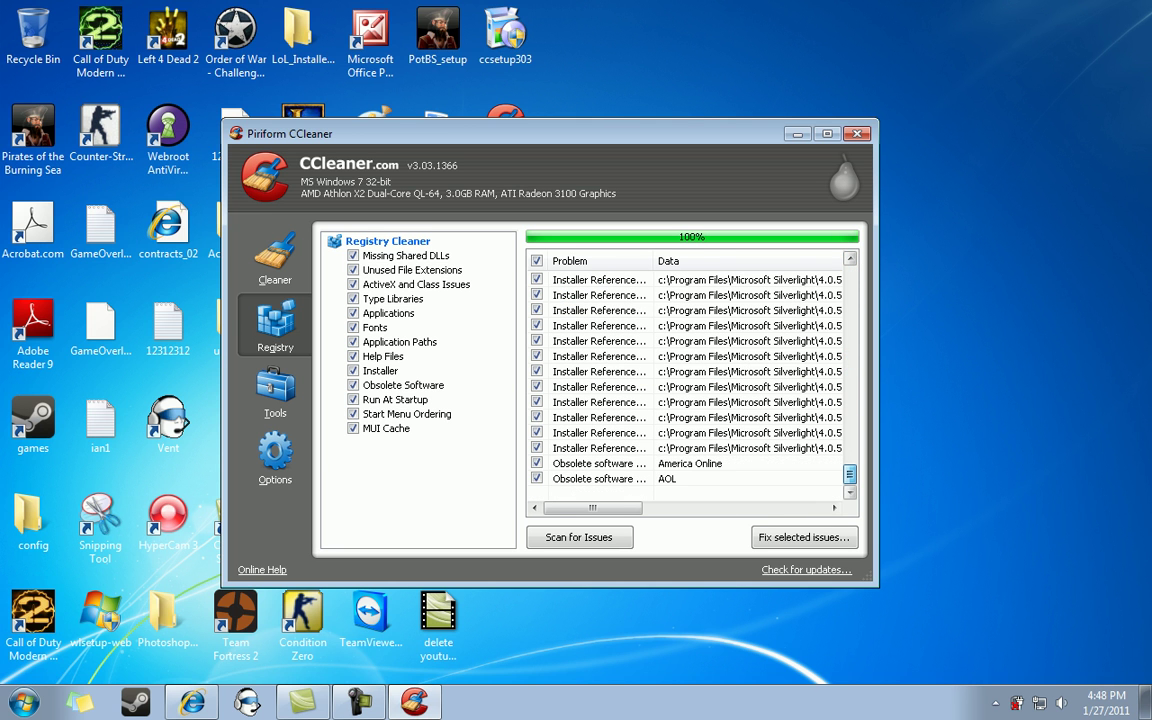
{"action": "scroll", "coordinate": [690, 385], "scroll_direction": "up", "scroll_amount": 20}
{"action": "left_click", "coordinate": [593, 386]}
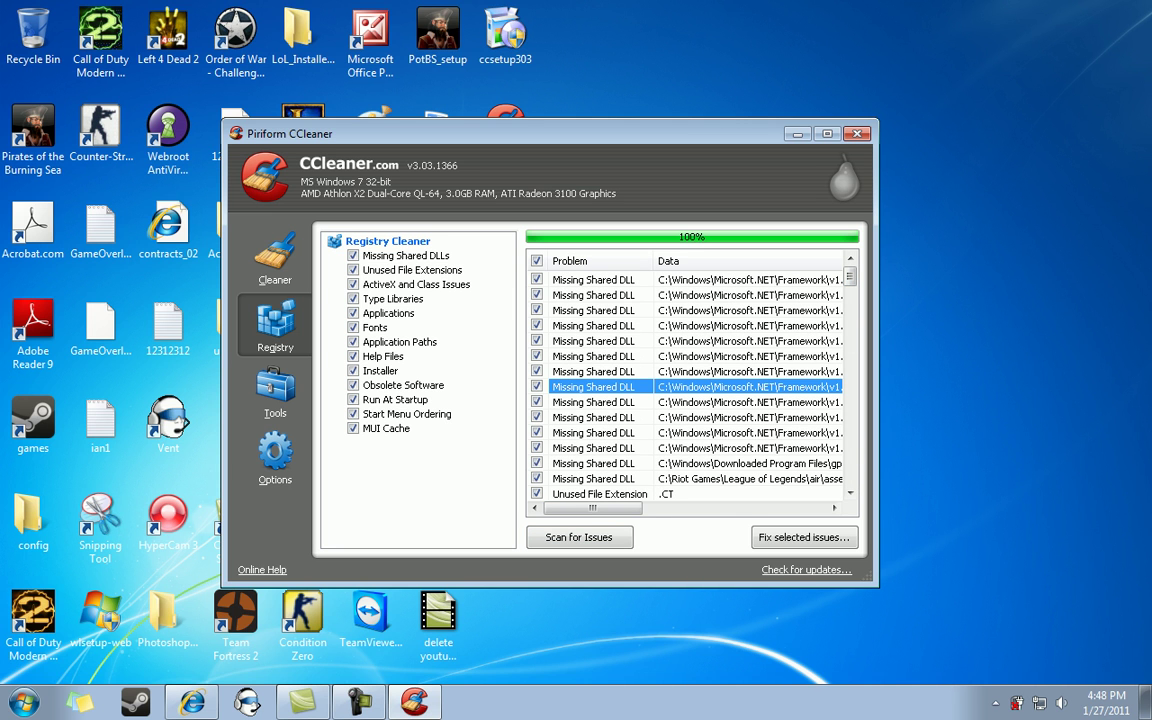
Step: Start fixing the selected registry issues and answer the registry backup question
{"action": "left_click", "coordinate": [804, 537]}
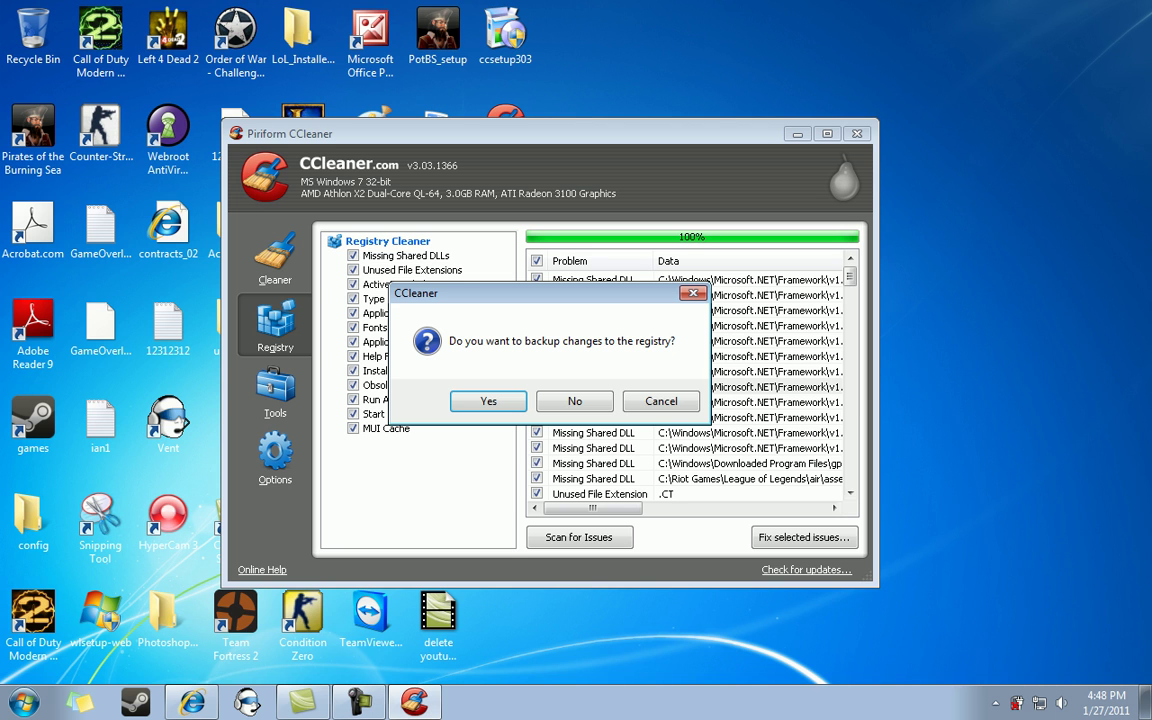
{"action": "left_click_drag", "start_coordinate": [540, 293], "coordinate": [350, 233]}
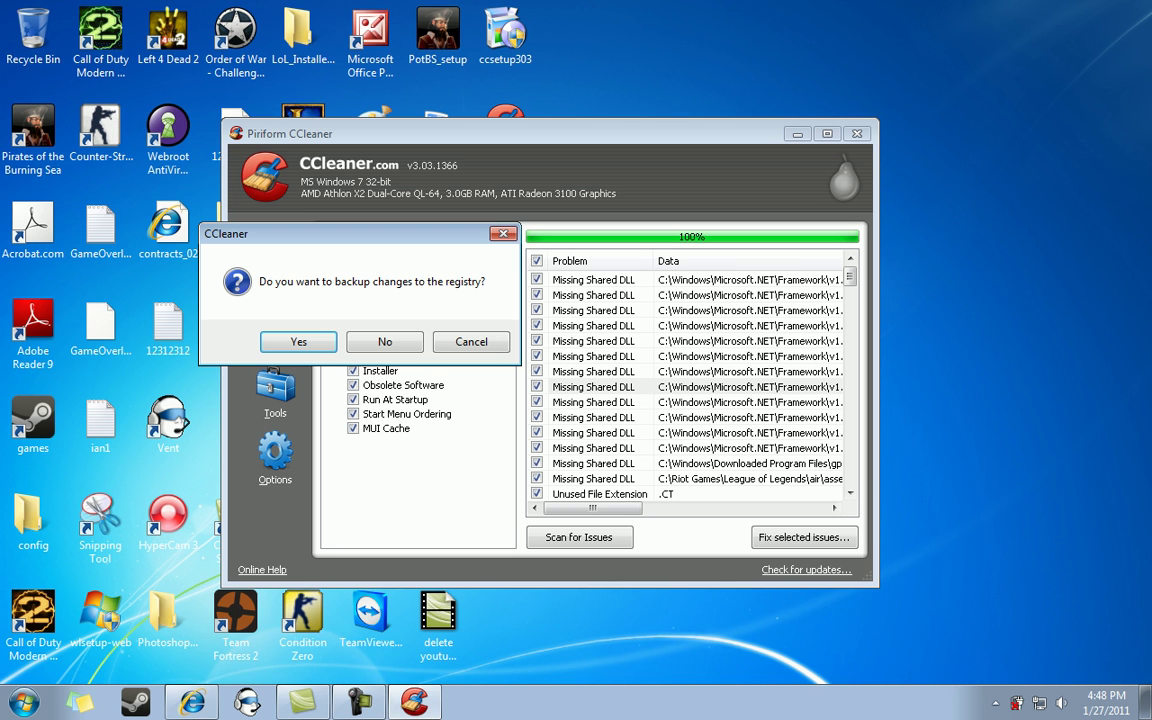
{"action": "left_click_drag", "start_coordinate": [350, 233], "coordinate": [582, 222]}
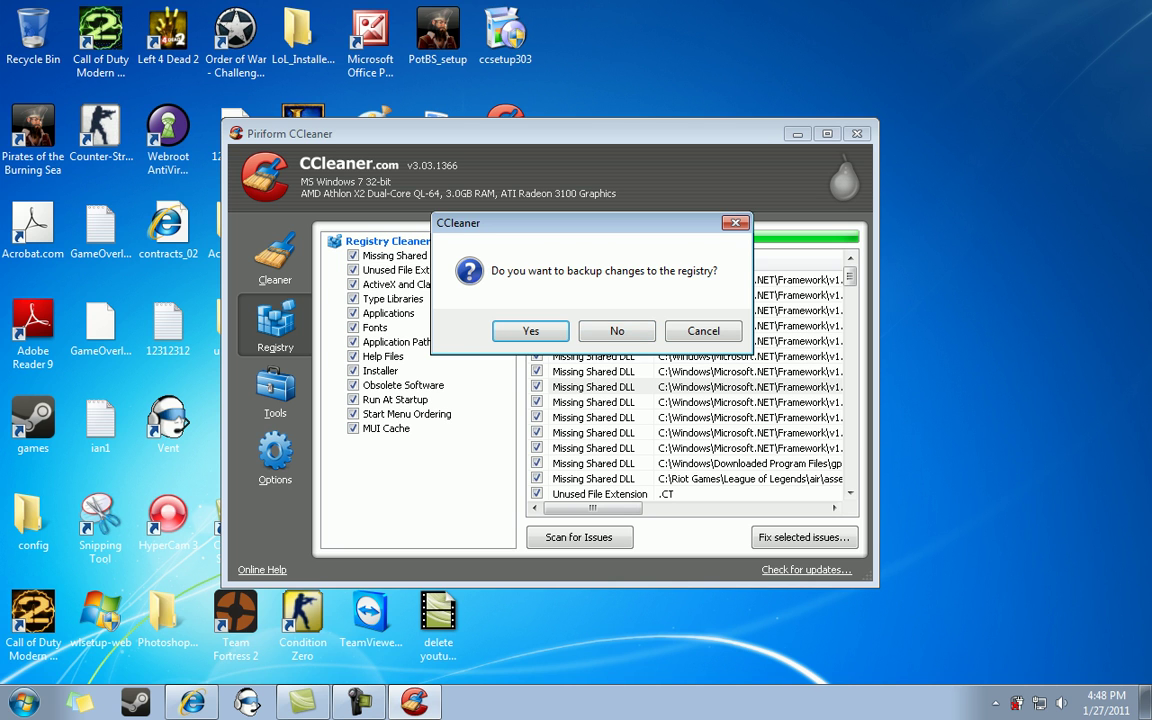
{"action": "key", "text": "Return"}
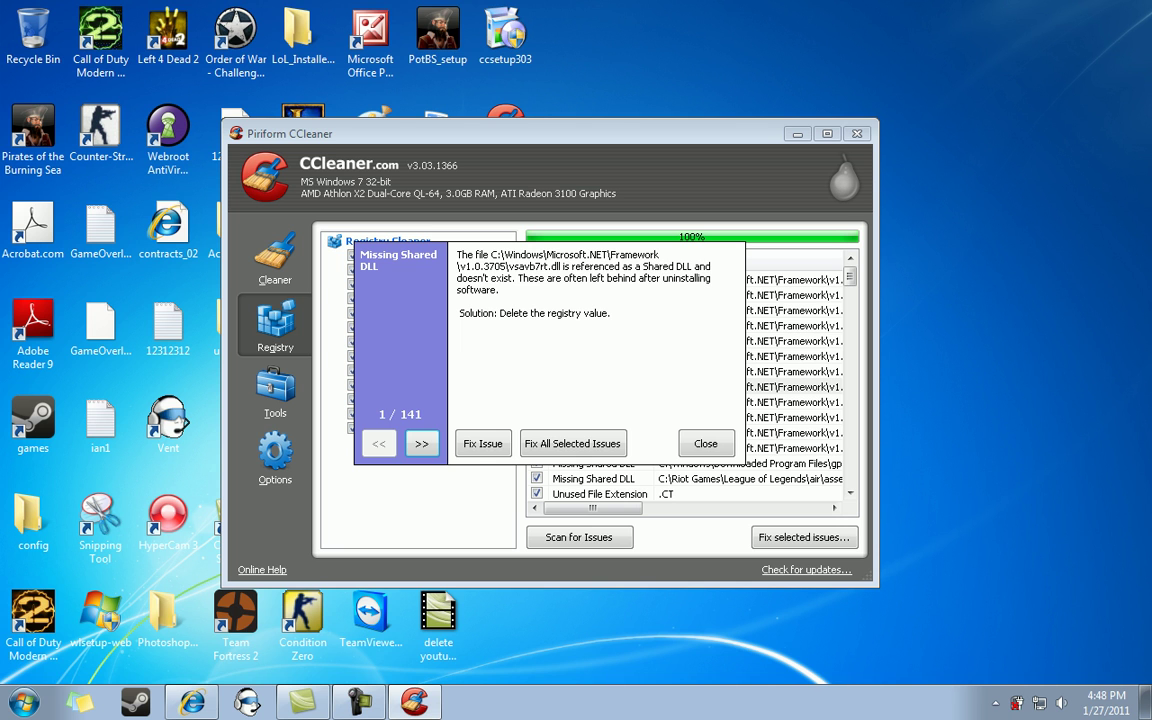
Step: Page through the individual registry issue descriptions and their proposed solutions, and return to the first issue
{"action": "key", "text": "Return"}
{"action": "key", "text": "Return"}
{"action": "key", "text": "Return"}
{"action": "key", "text": "Return"}
{"action": "key", "text": "Return"}
{"action": "key", "text": "Return"}
{"action": "key", "text": "Return"}
{"action": "key", "text": "Return"}
{"action": "key", "text": "Return"}
{"action": "key", "text": "Return"}
{"action": "key", "text": "Return"}
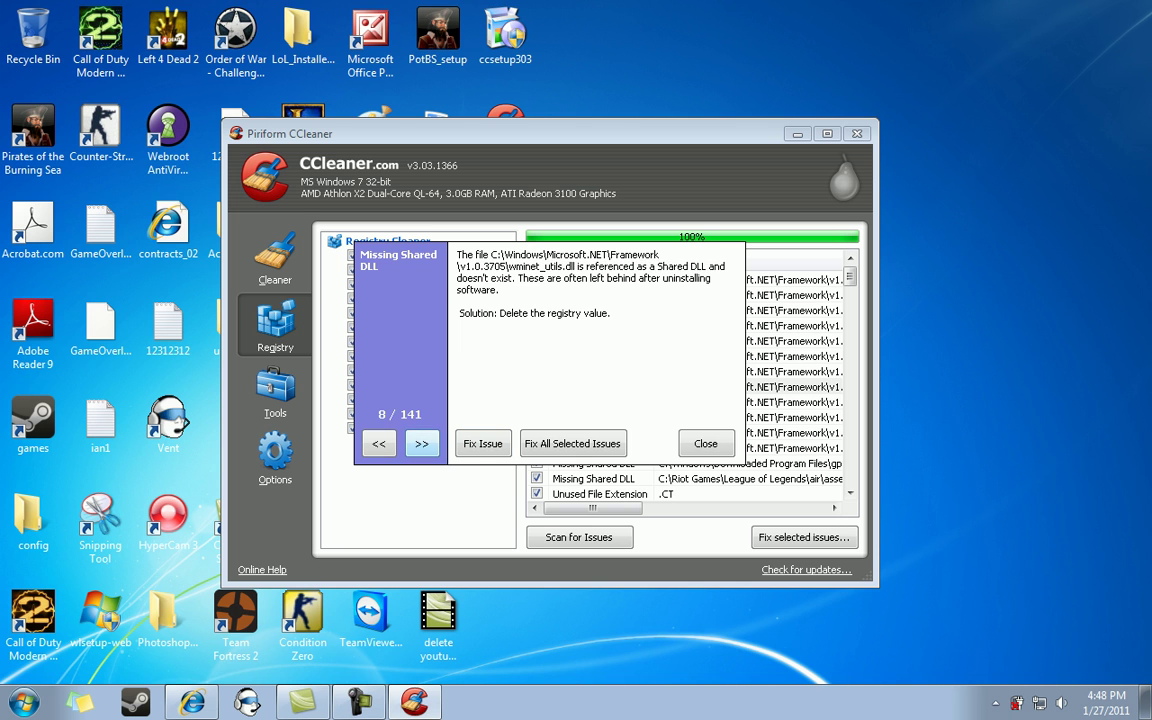
{"action": "key", "text": "Return"}
{"action": "key", "text": "Return"}
{"action": "key", "text": "Return"}
{"action": "key", "text": "Return"}
{"action": "key", "text": "Return"}
{"action": "key", "text": "Return"}
{"action": "key", "text": "Return"}
{"action": "key", "text": "Return"}
{"action": "key", "text": "Return"}
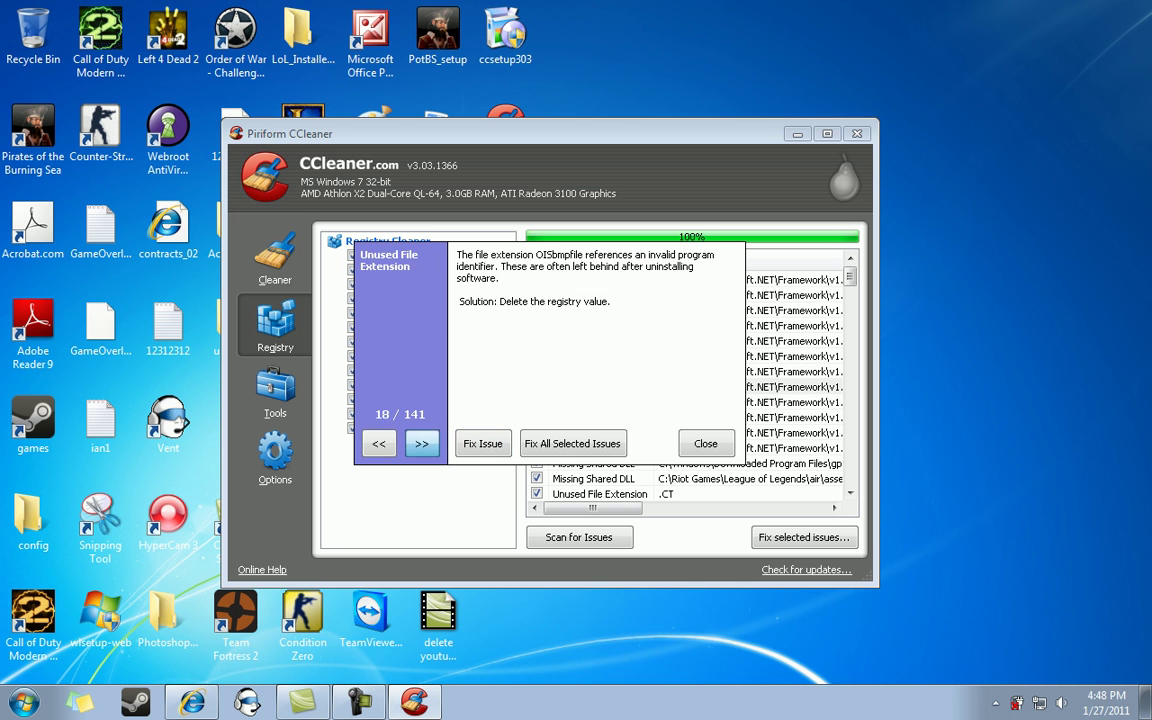
{"action": "key", "text": "Return"}
{"action": "key", "text": "Return"}
{"action": "key", "text": "Return"}
{"action": "key", "text": "Return"}
{"action": "key", "text": "Return"}
{"action": "key", "text": "Return"}
{"action": "key", "text": "Return"}
{"action": "key", "text": "Return"}
{"action": "key", "text": "Return"}
{"action": "key", "text": "Return"}
{"action": "key", "text": "Return"}
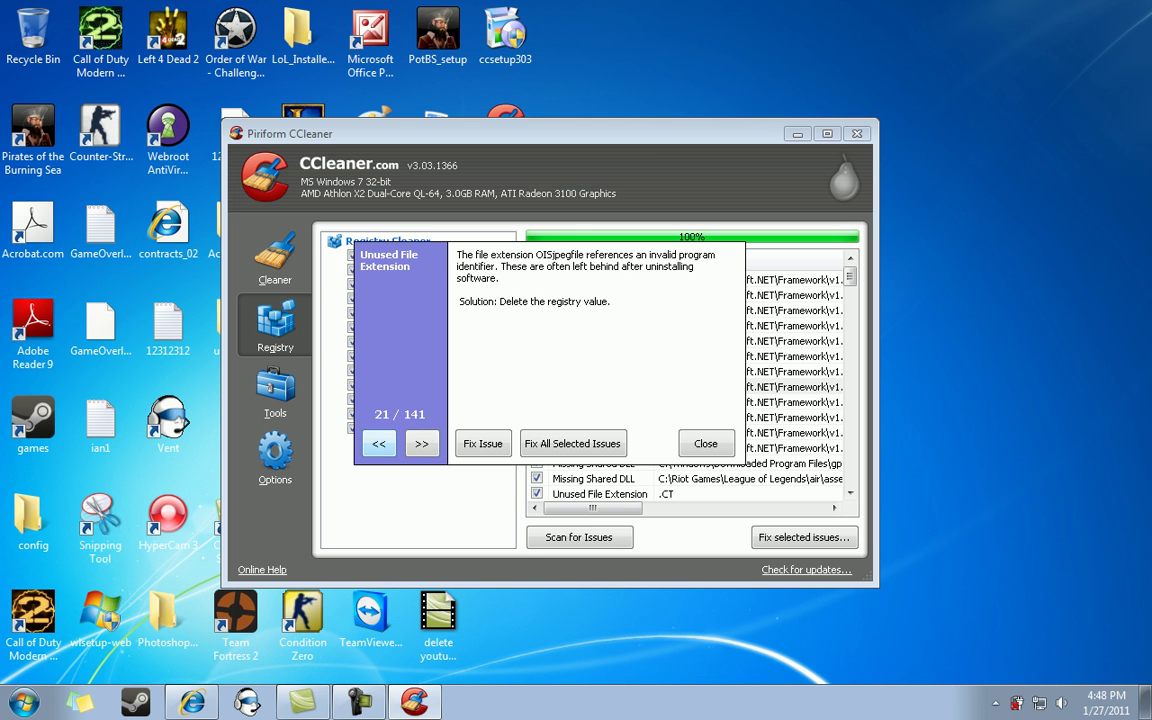
{"action": "key", "text": "Return"}
{"action": "key", "text": "Return"}
{"action": "key", "text": "Return"}
{"action": "key", "text": "Return"}
{"action": "key", "text": "Return"}
{"action": "key", "text": "Return"}
{"action": "key", "text": "Return"}
{"action": "key", "text": "Return"}
{"action": "key", "text": "Return"}
{"action": "key", "text": "Return"}
{"action": "key", "text": "Return"}
{"action": "key", "text": "Return"}
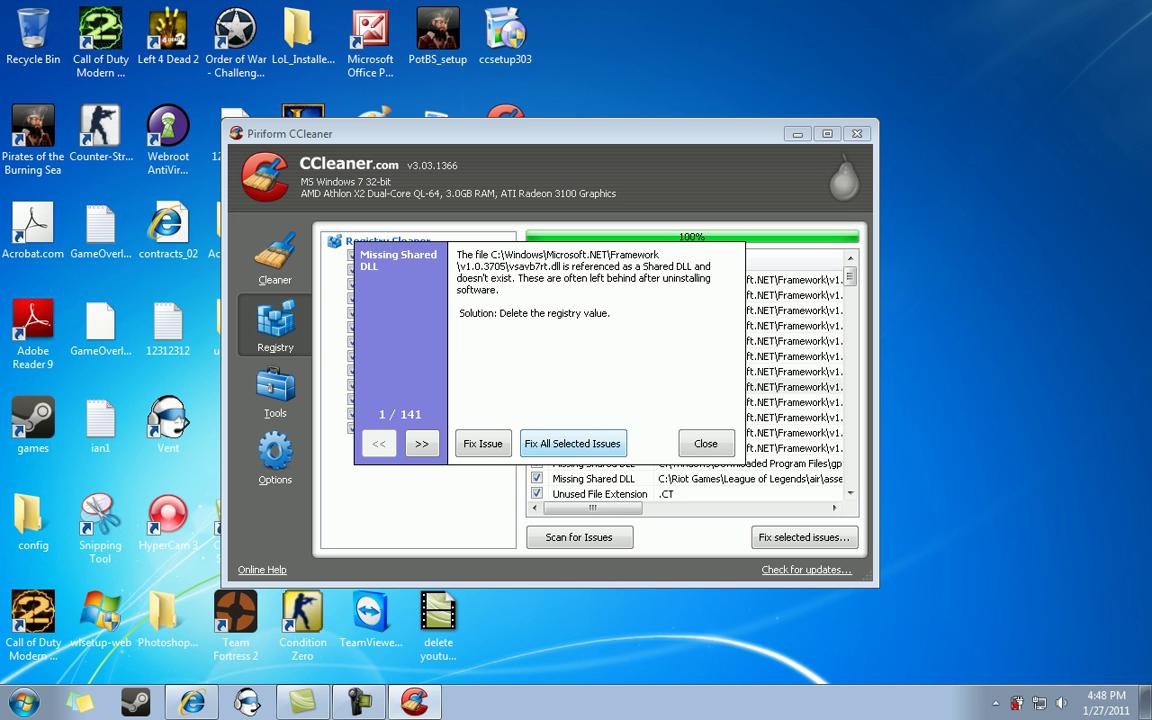
Step: Fix all selected registry issues at once
{"action": "key", "text": "Return"}
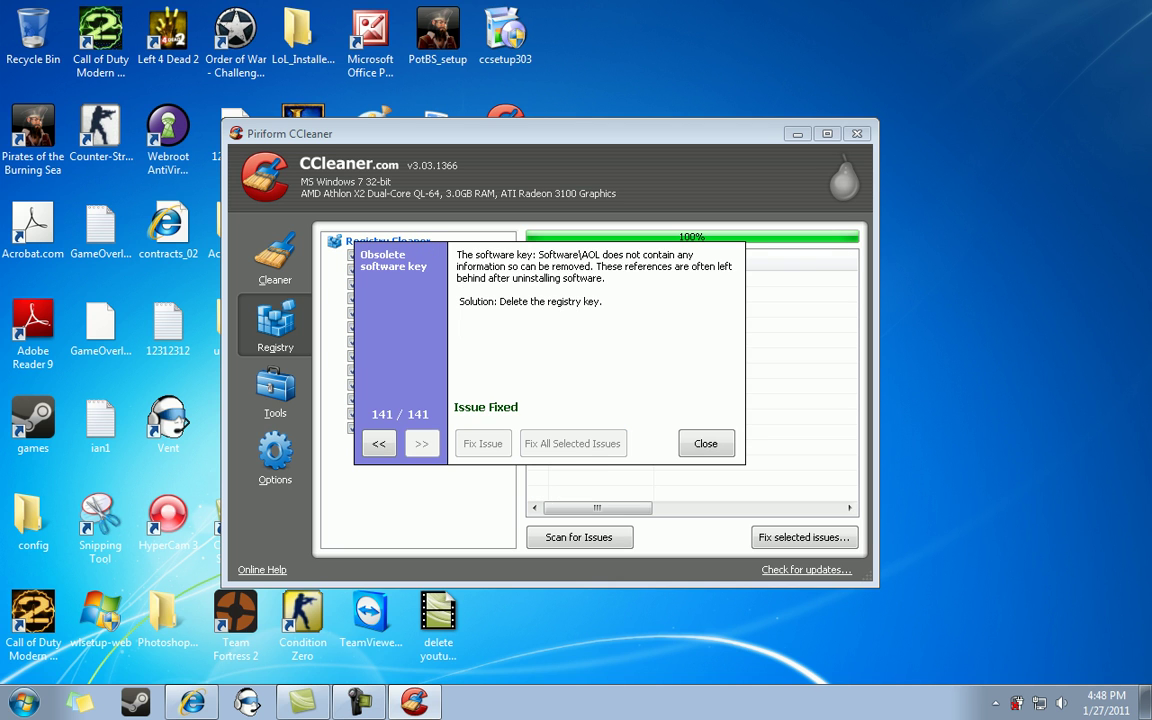
Step: Close the registry issue details and start the uninstaller for Adobe AIR from the list of installed programs
{"action": "left_click", "coordinate": [706, 443]}
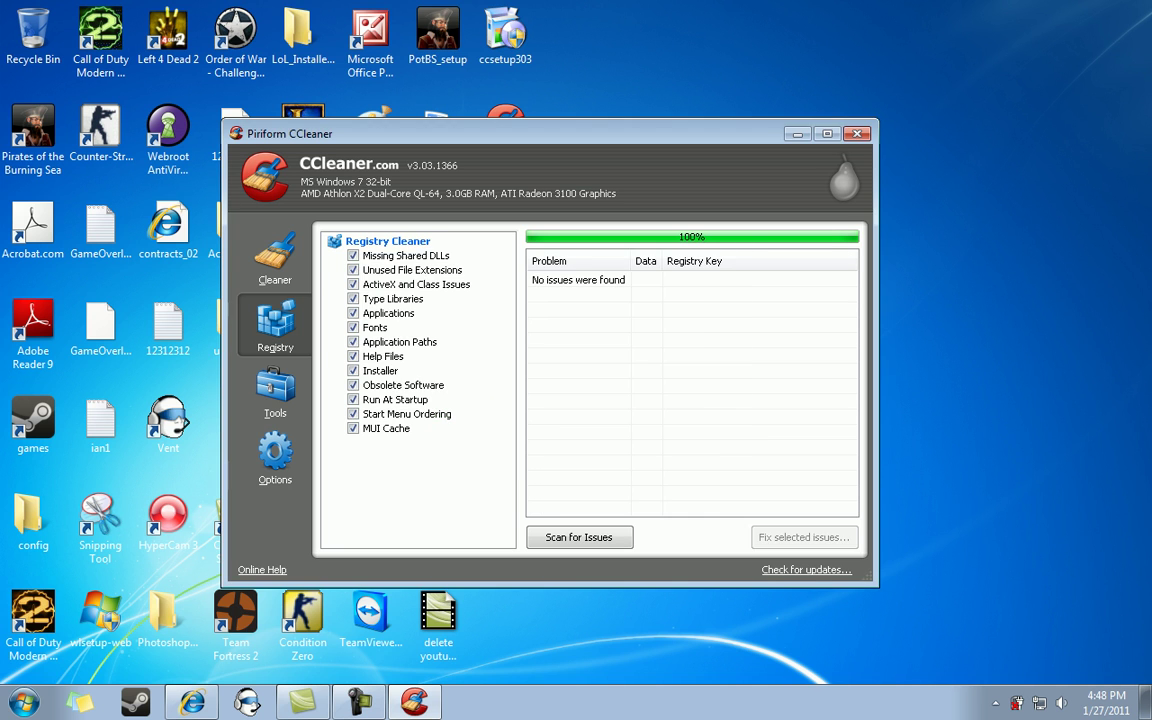
{"action": "left_click", "coordinate": [276, 390]}
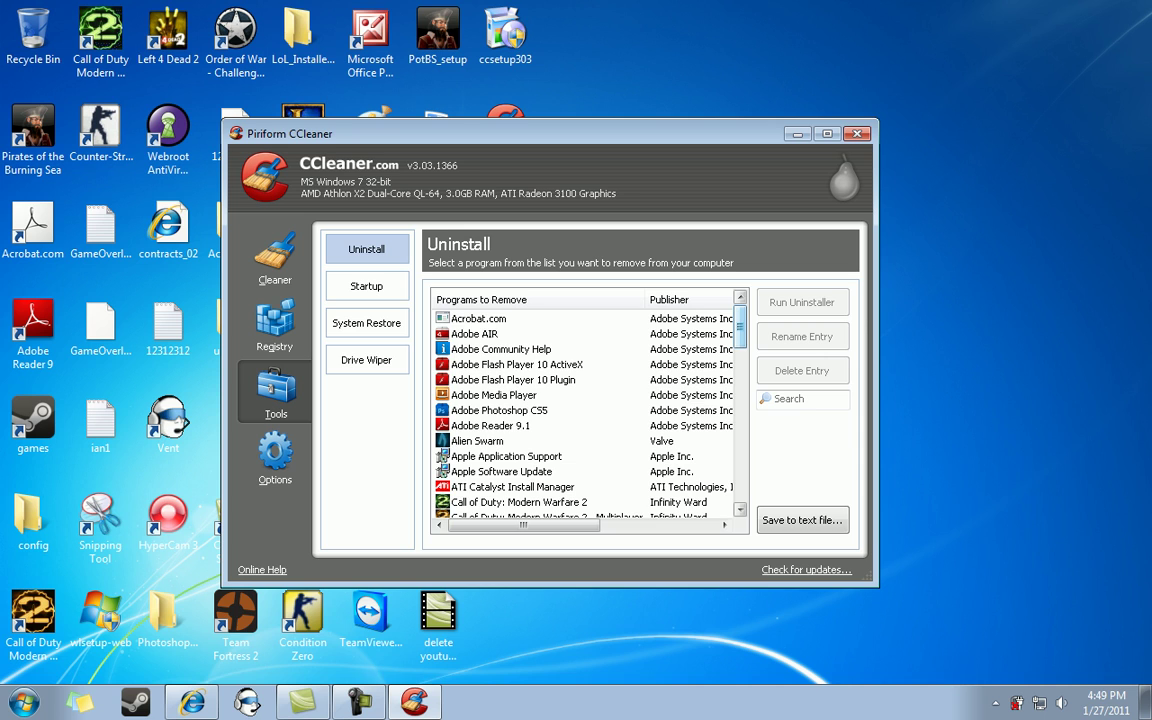
{"action": "mouse_move", "coordinate": [740, 325]}
{"action": "left_mouse_down"}
{"action": "mouse_move", "coordinate": [740, 492]}
{"action": "mouse_move", "coordinate": [740, 327]}
{"action": "left_mouse_up"}
{"action": "left_click", "coordinate": [490, 333]}
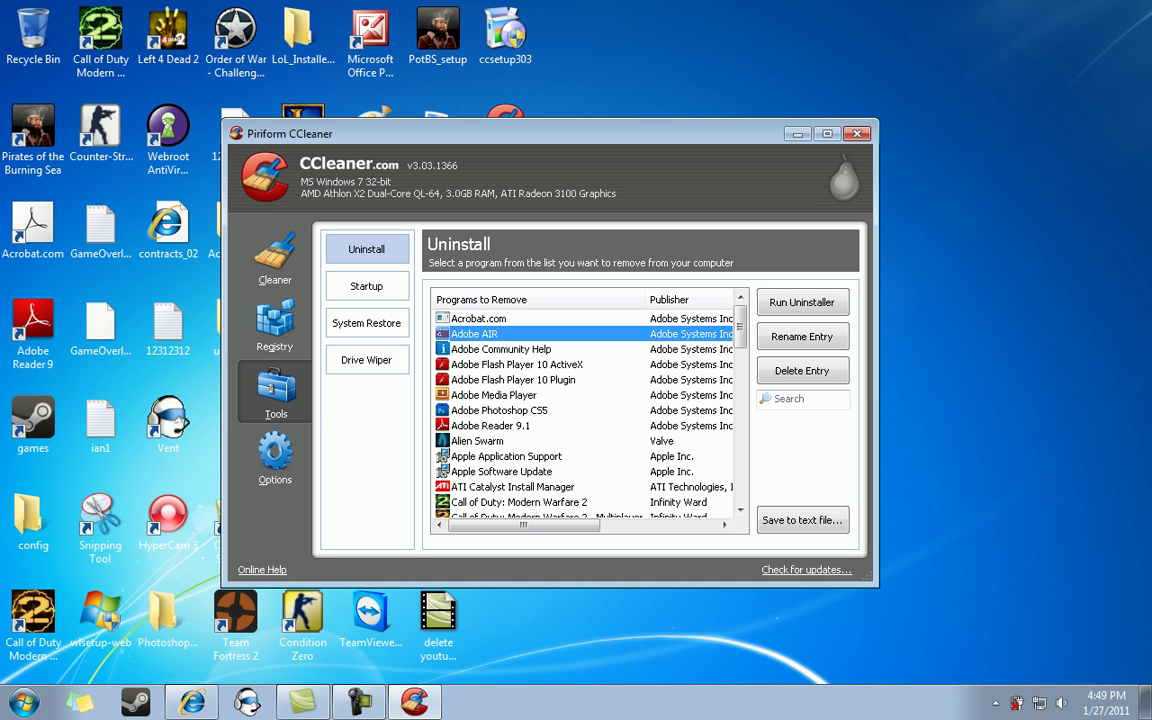
{"action": "left_click", "coordinate": [802, 302]}
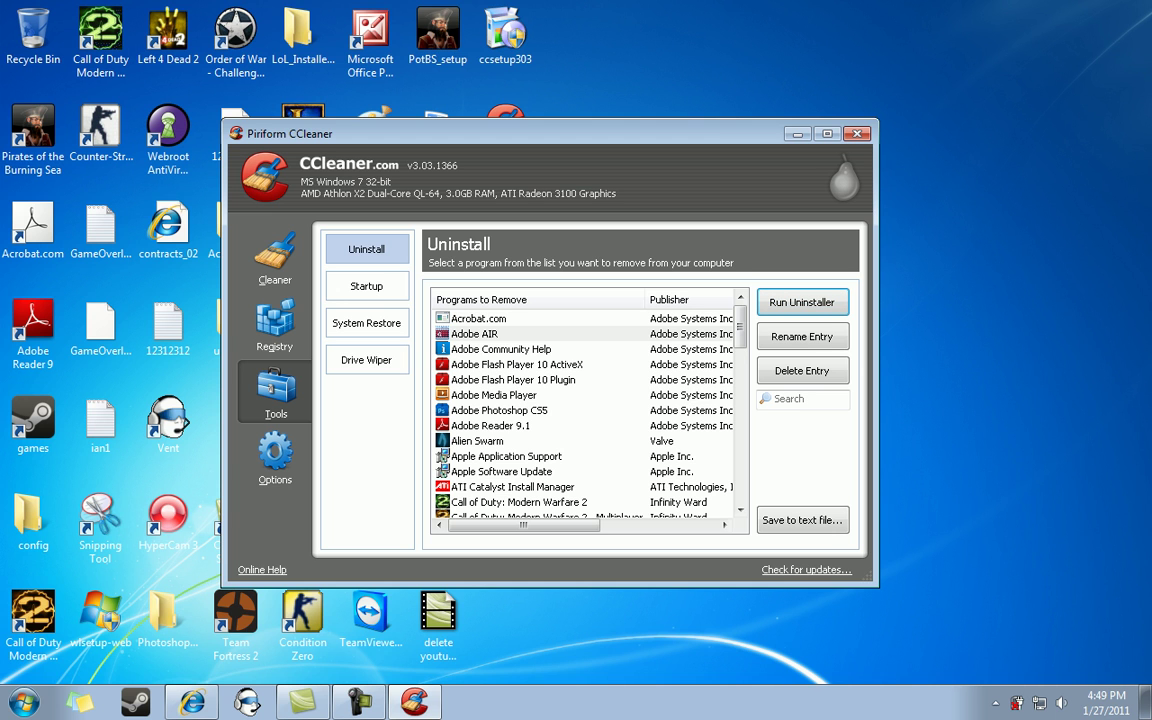
Step: Look through the startup programs list, the System Restore points and the Drive Wiper options
{"action": "left_click", "coordinate": [366, 286]}
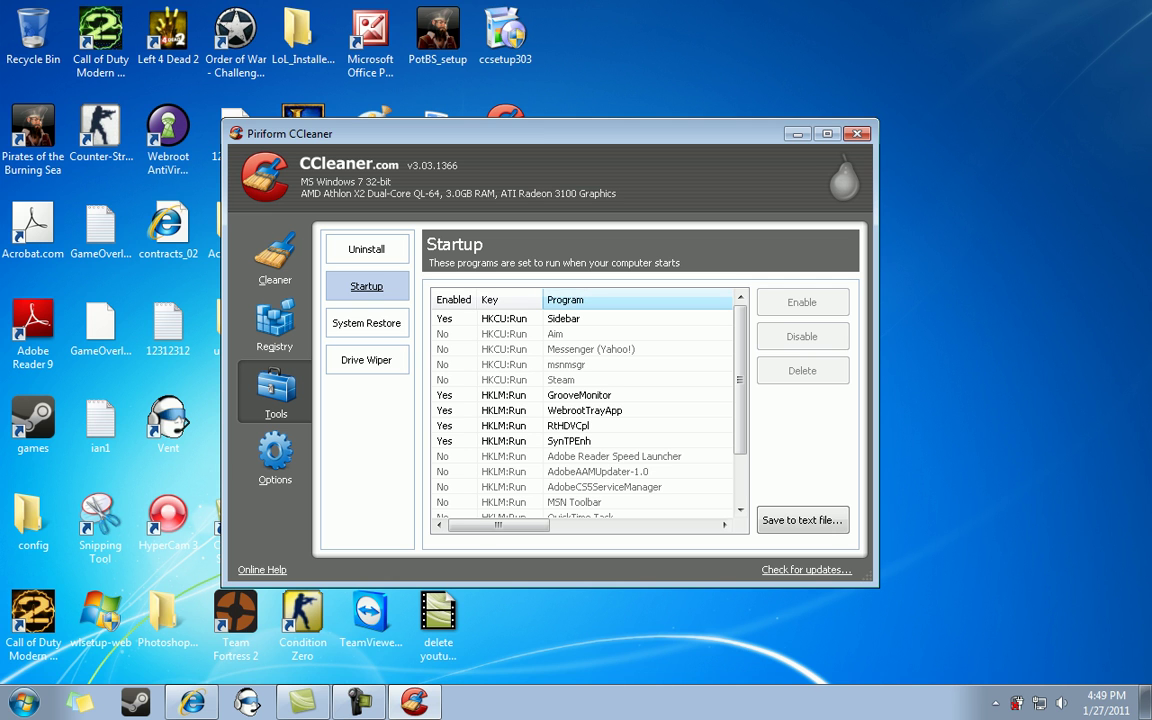
{"action": "scroll", "coordinate": [585, 410], "scroll_direction": "down", "scroll_amount": 2}
{"action": "scroll", "coordinate": [585, 410], "scroll_direction": "down", "scroll_amount": 2}
{"action": "scroll", "coordinate": [585, 410], "scroll_direction": "up", "scroll_amount": 4}
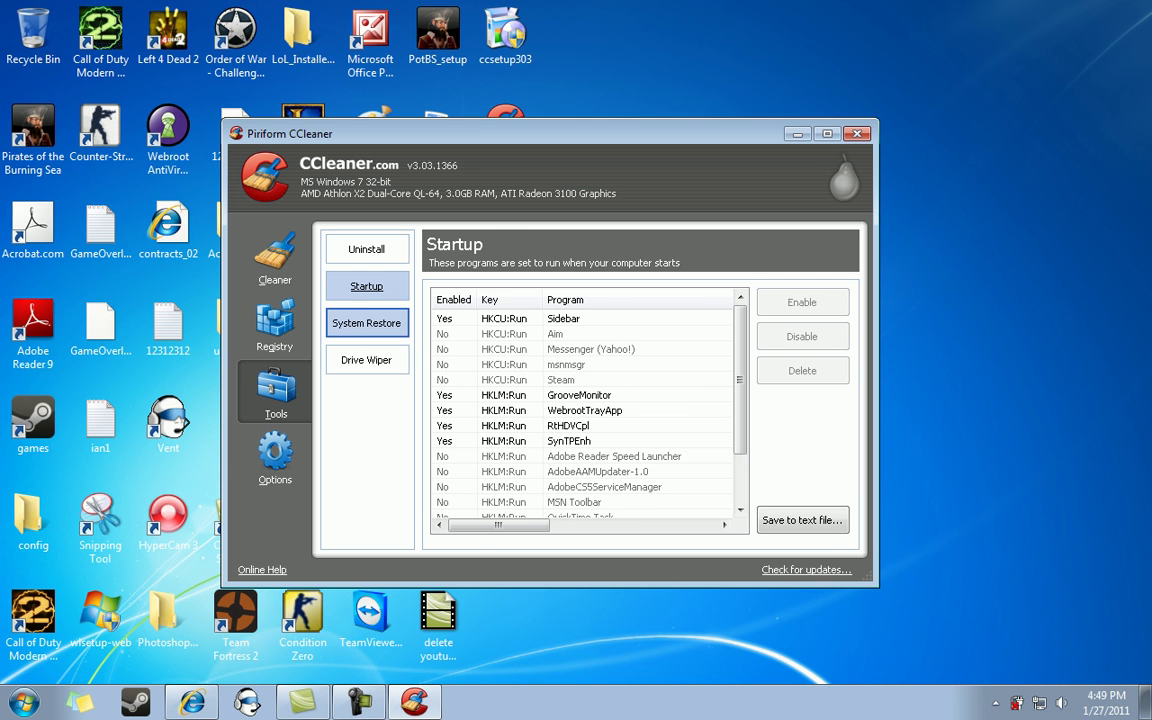
{"action": "left_click", "coordinate": [366, 323]}
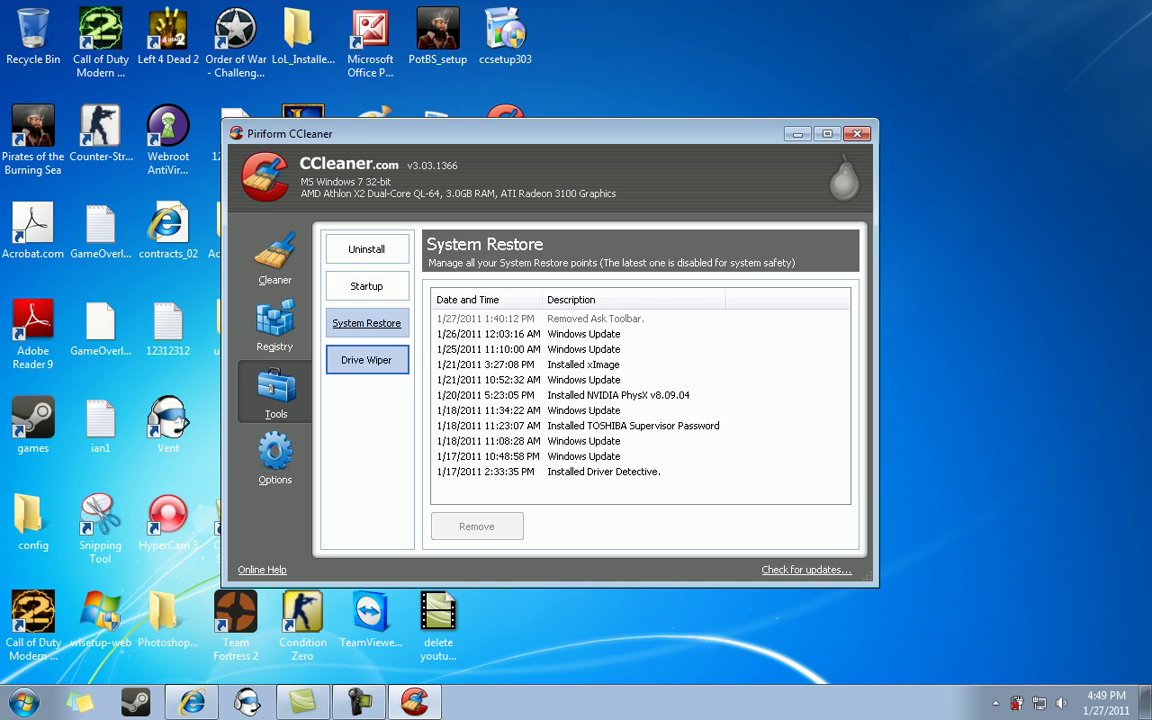
{"action": "left_click", "coordinate": [366, 360]}
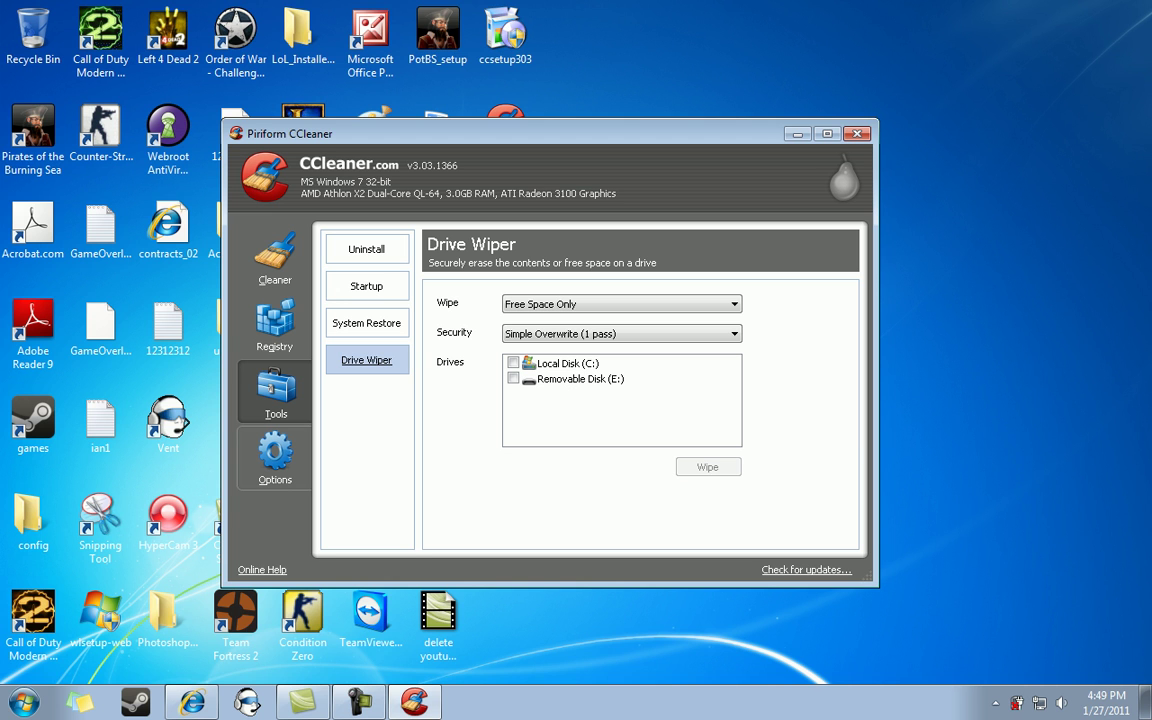
Step: Examine the advanced and basic program settings in Options, and return to the Cleaner
{"action": "left_click", "coordinate": [275, 455]}
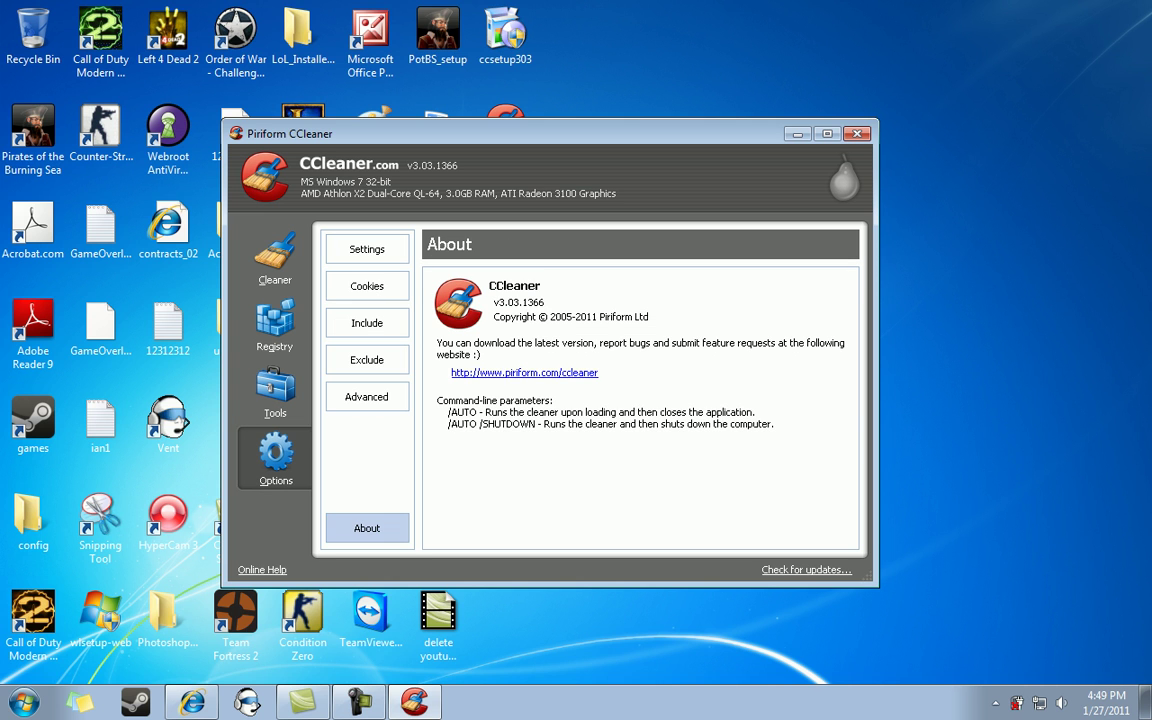
{"action": "left_click", "coordinate": [366, 396]}
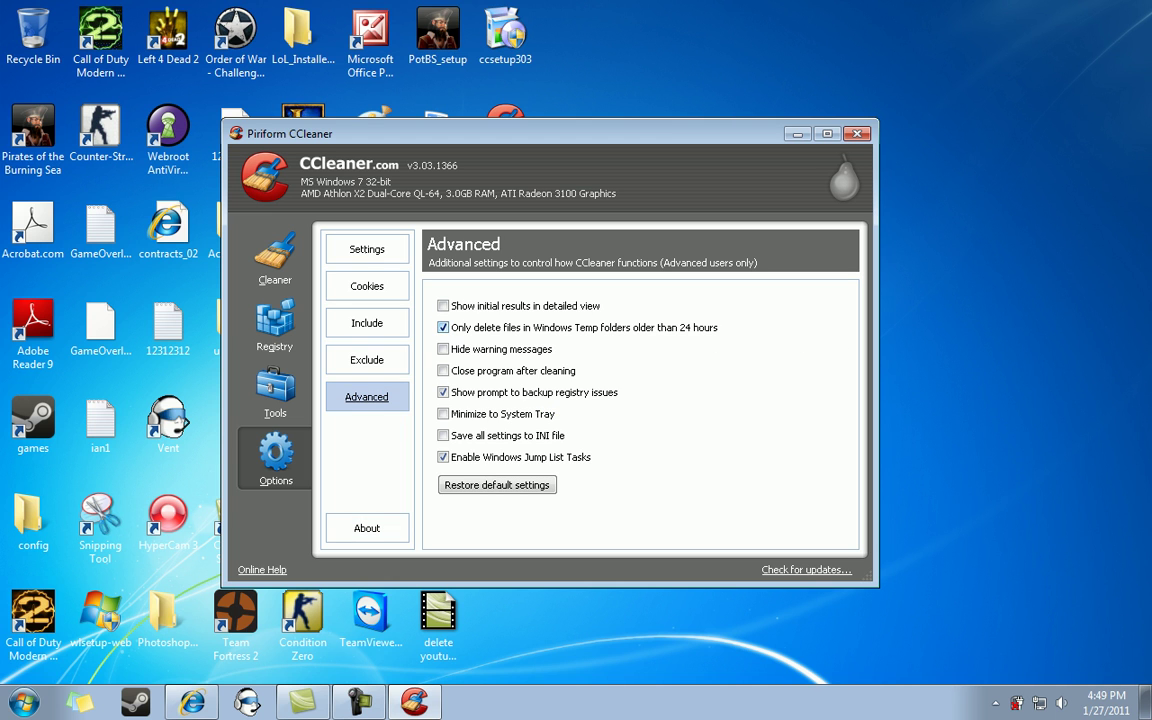
{"action": "left_click", "coordinate": [366, 249]}
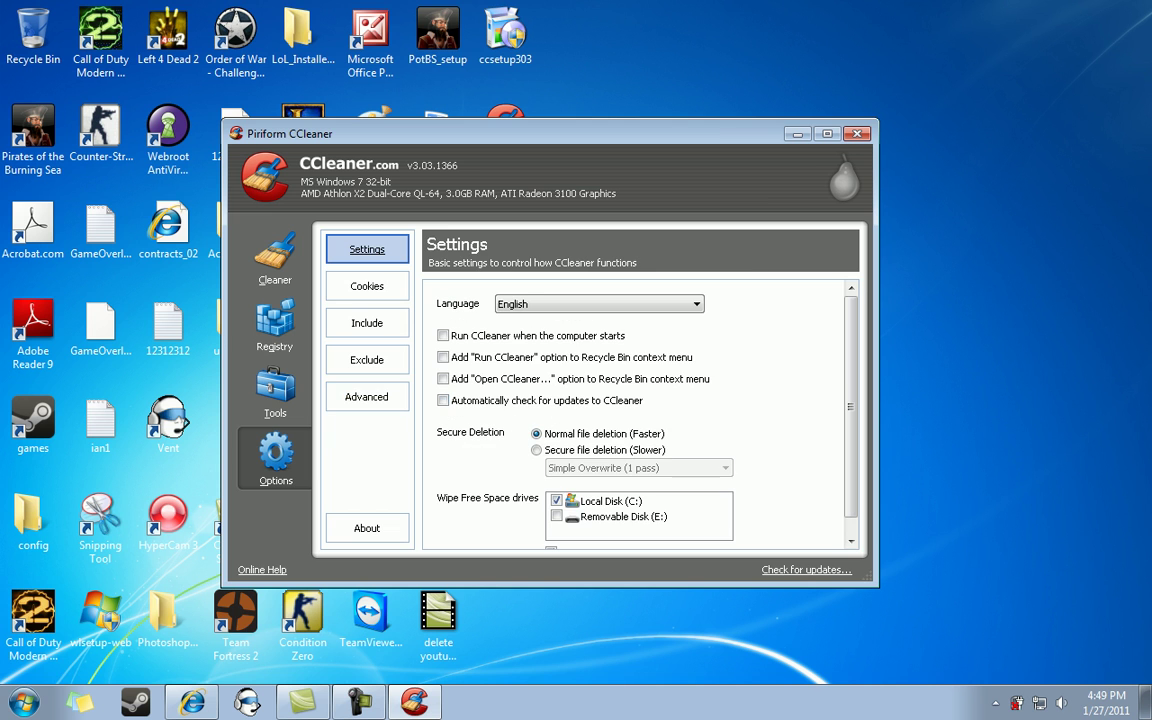
{"action": "left_click", "coordinate": [275, 258]}
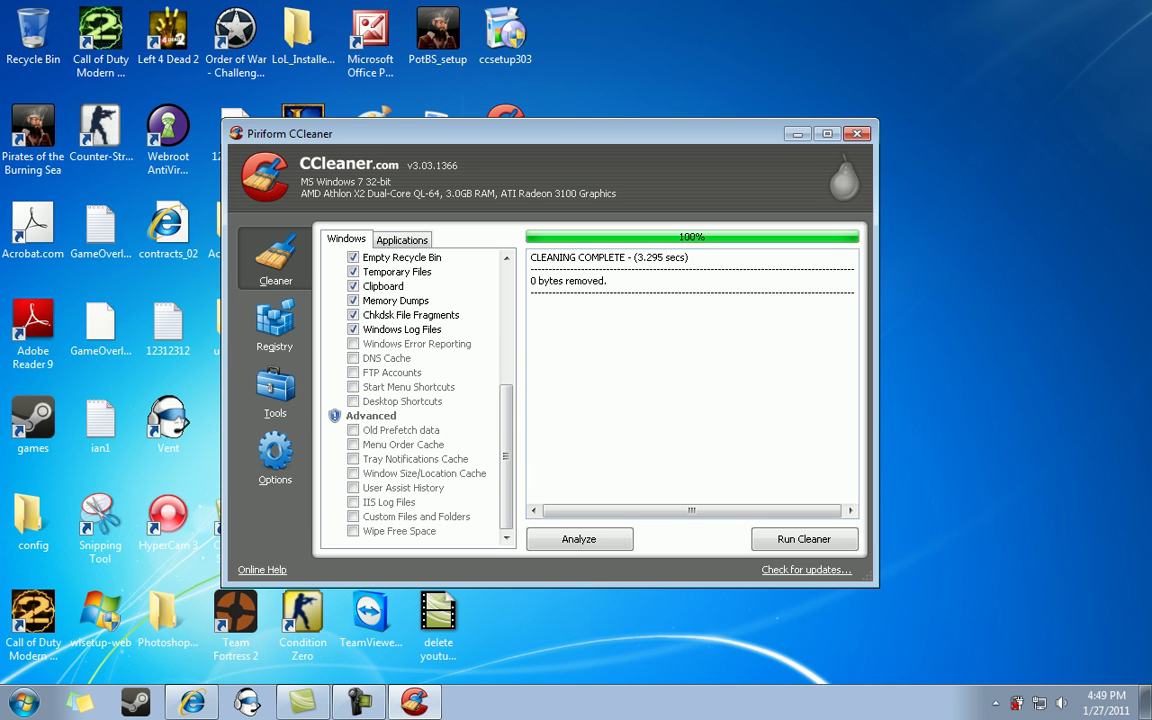